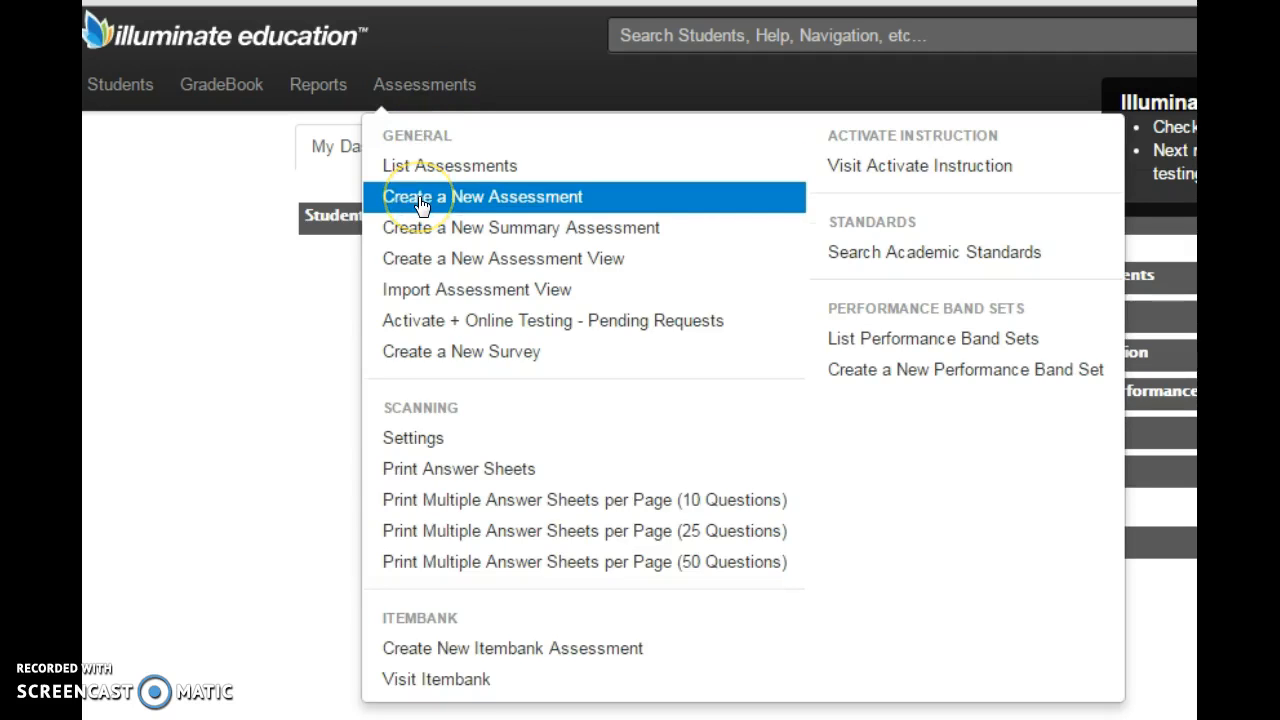
- Create a new On The Fly assessment with 5 questions
click(420, 202)
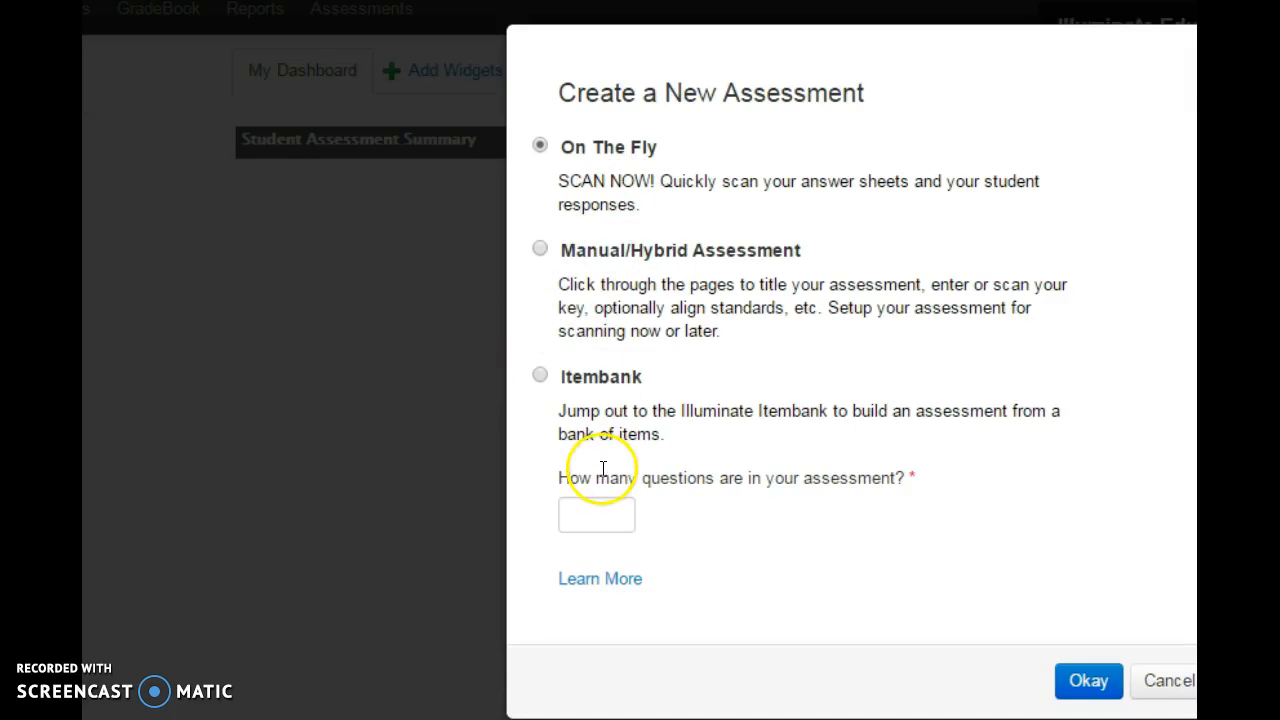
click(610, 510)
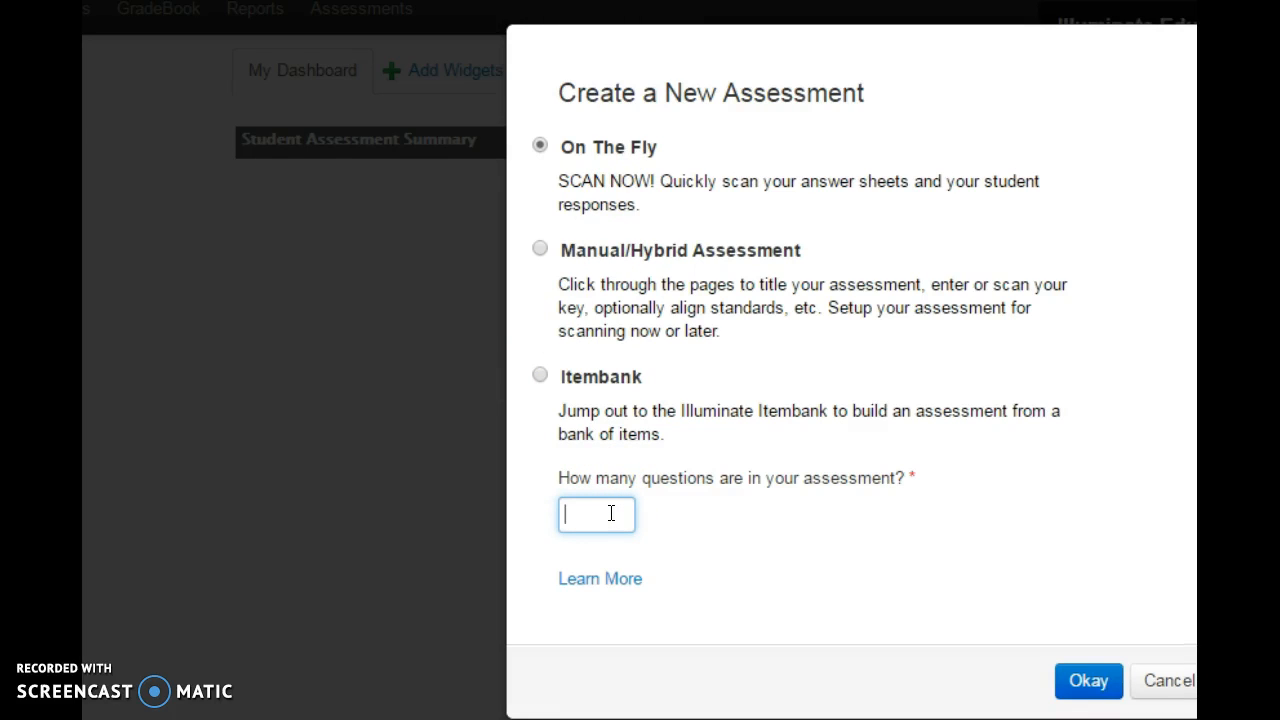
text(5)
click(1085, 682)
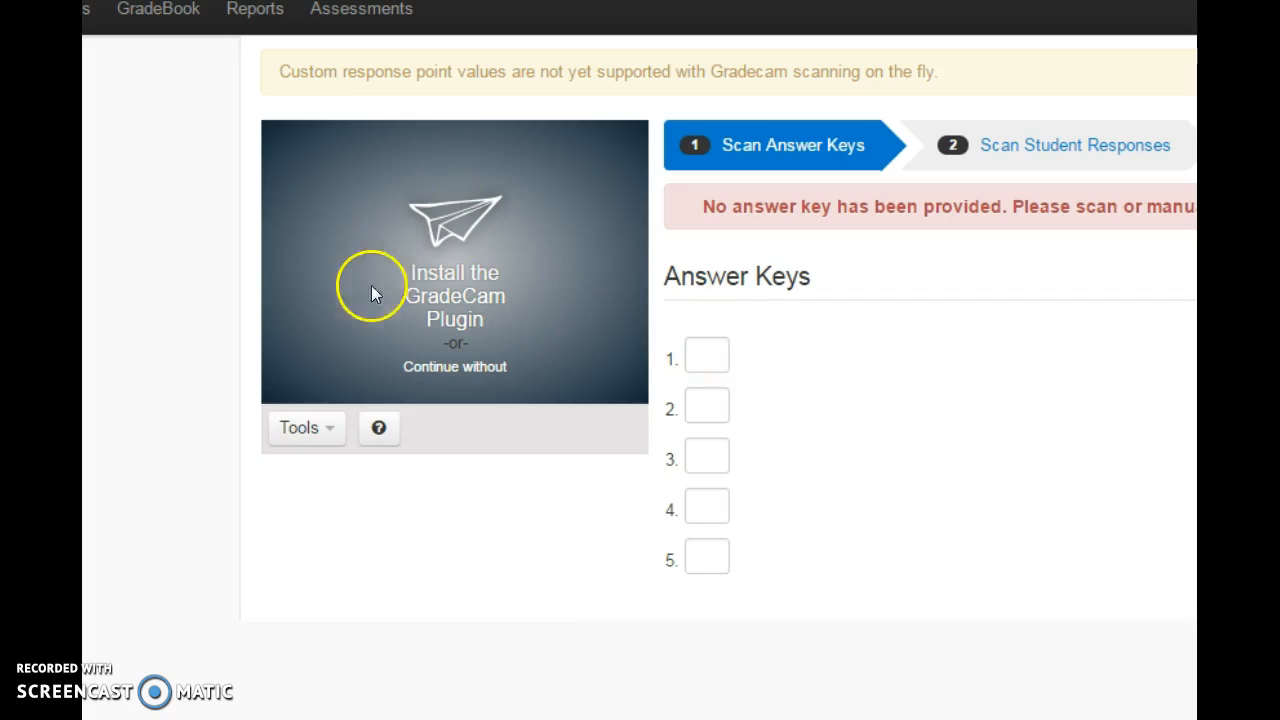
- Try entering answers a and b for the first two questions of the answer key
click(700, 360)
text(a)
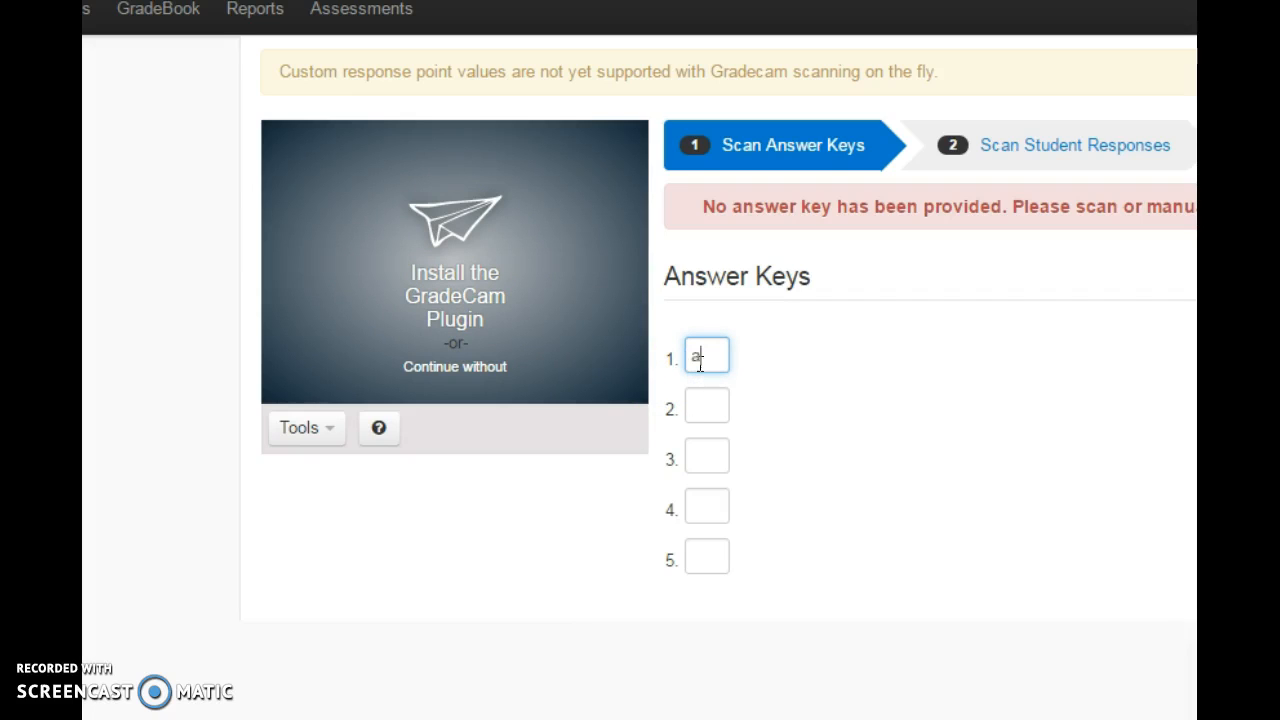
click(703, 410)
text(b)
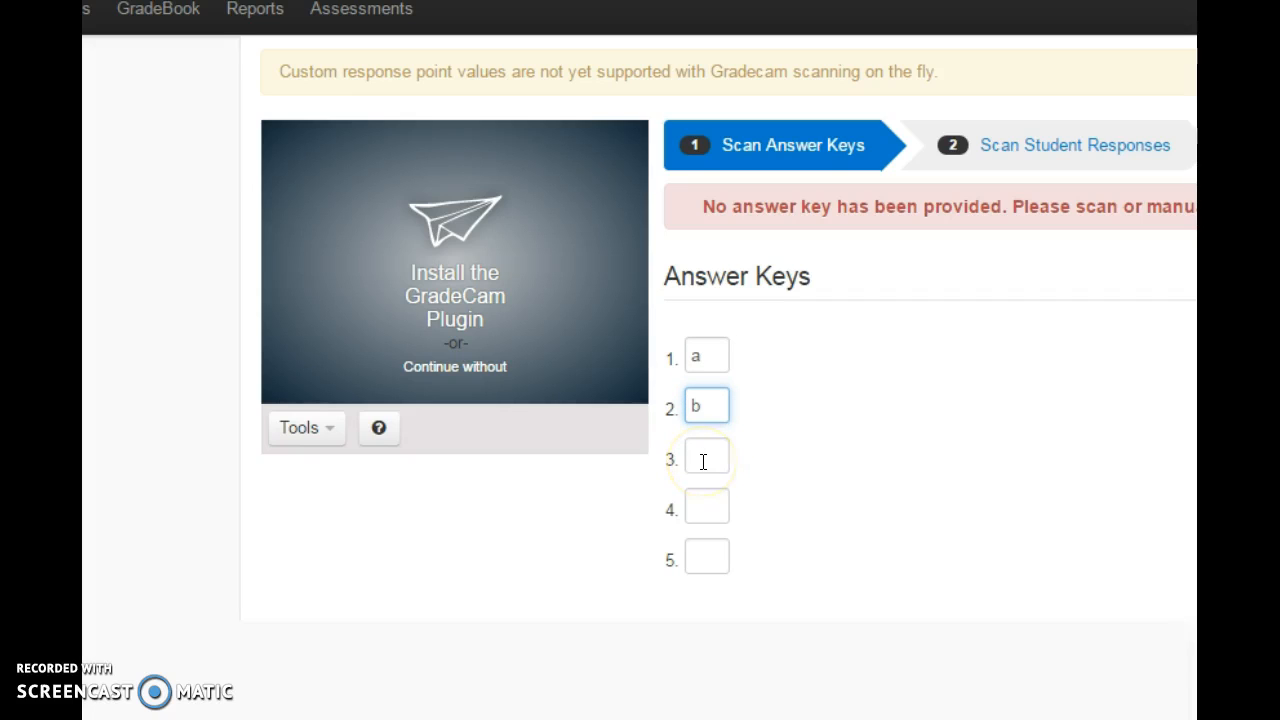
key(BackSpace)
click(709, 356)
key(BackSpace)
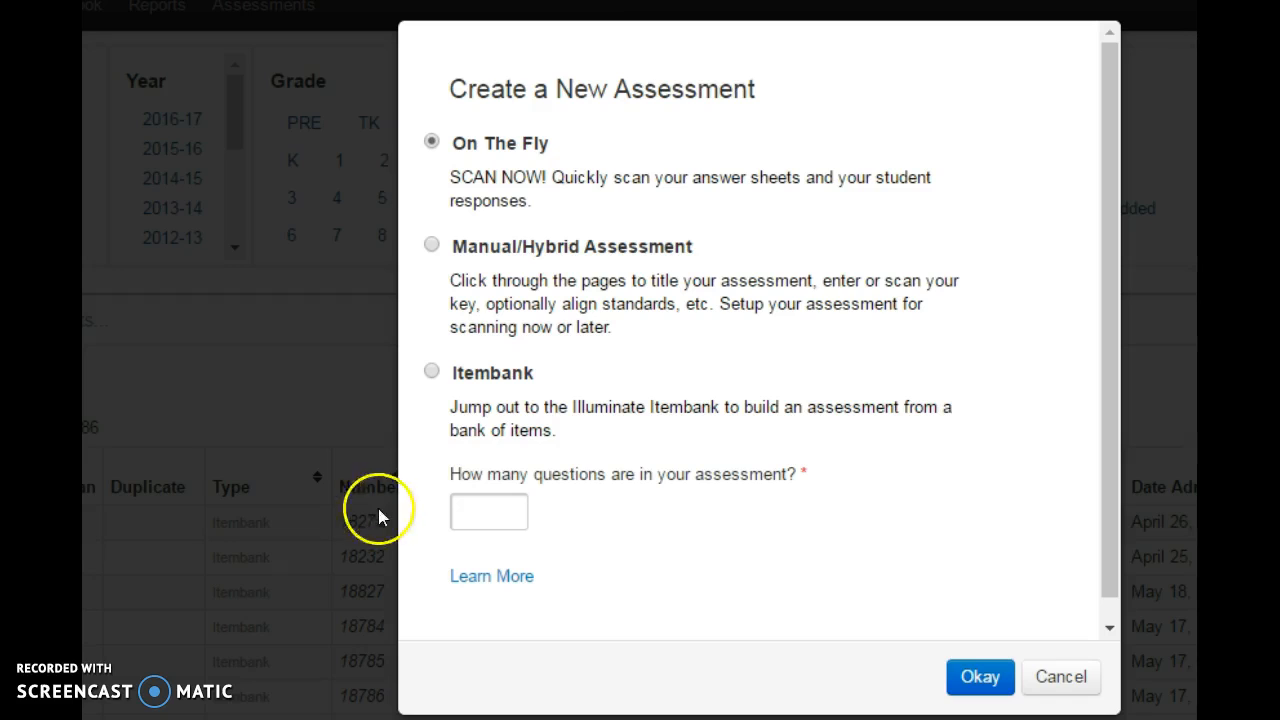
- Start a new Itembank assessment in Standard Mode
click(432, 372)
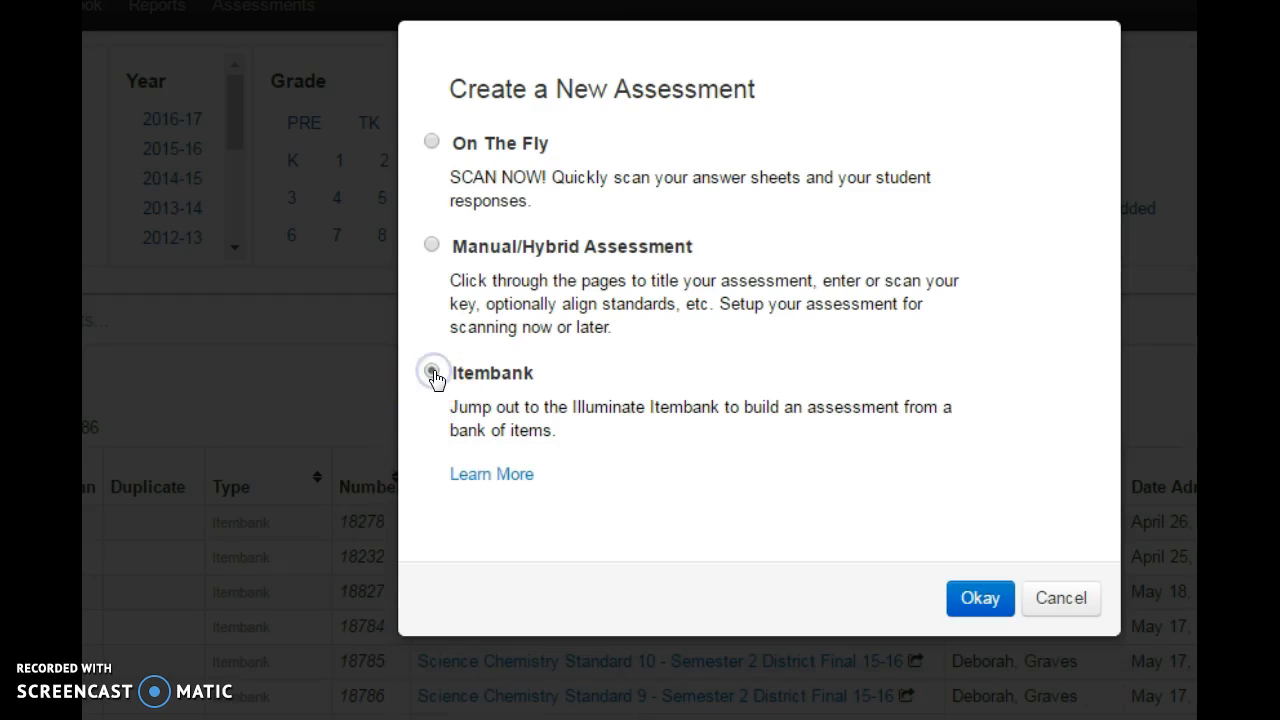
click(984, 596)
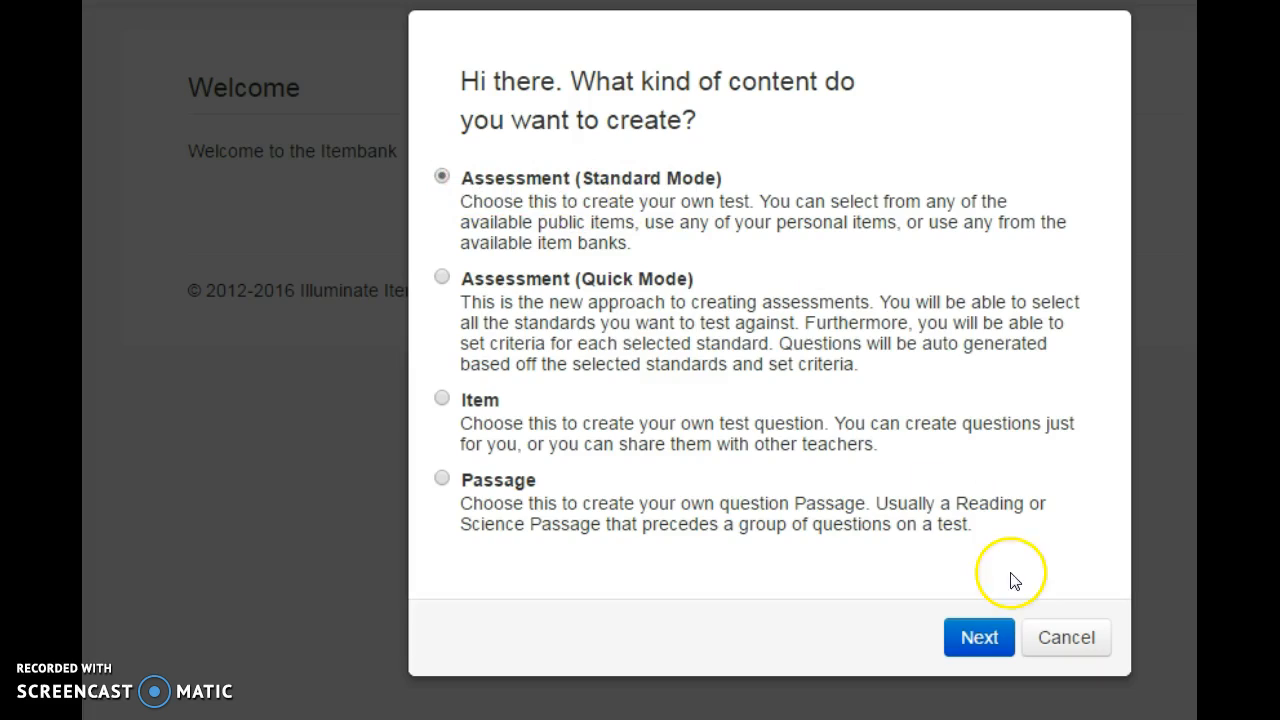
click(978, 640)
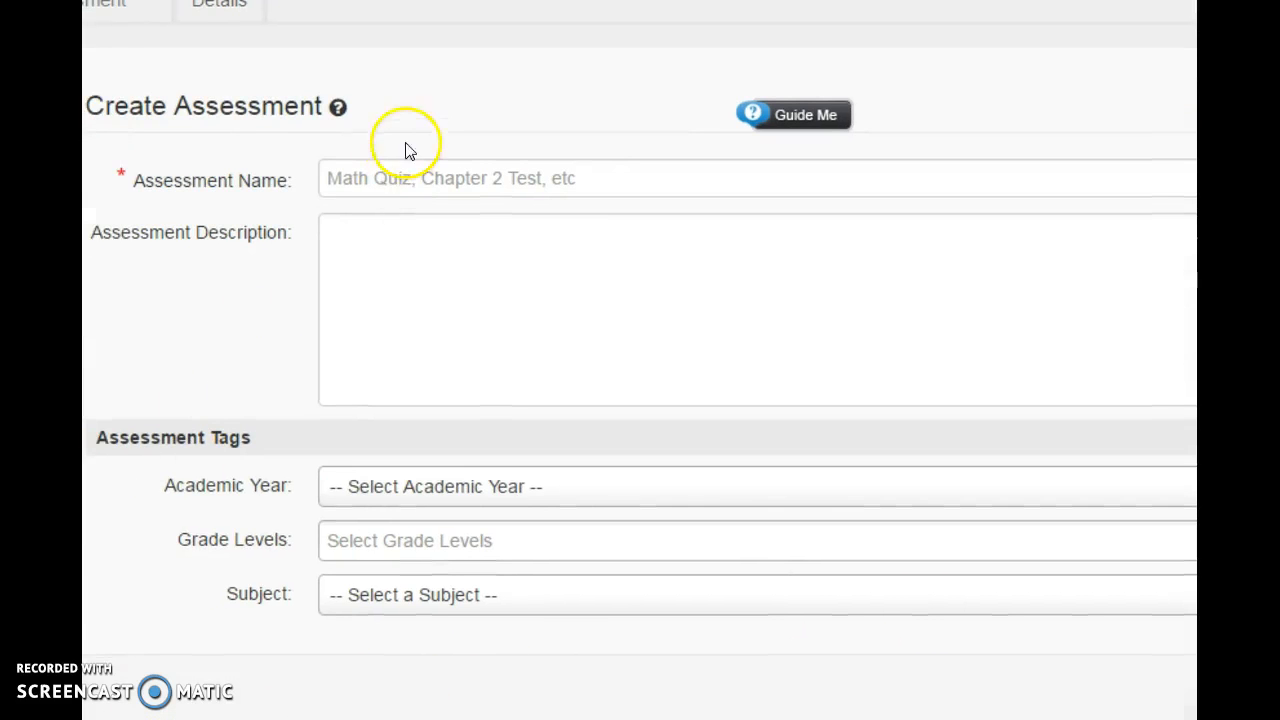
- Name the assessment "Math Chapter 5 - Quiz 1" and leave its description blank
click(340, 183)
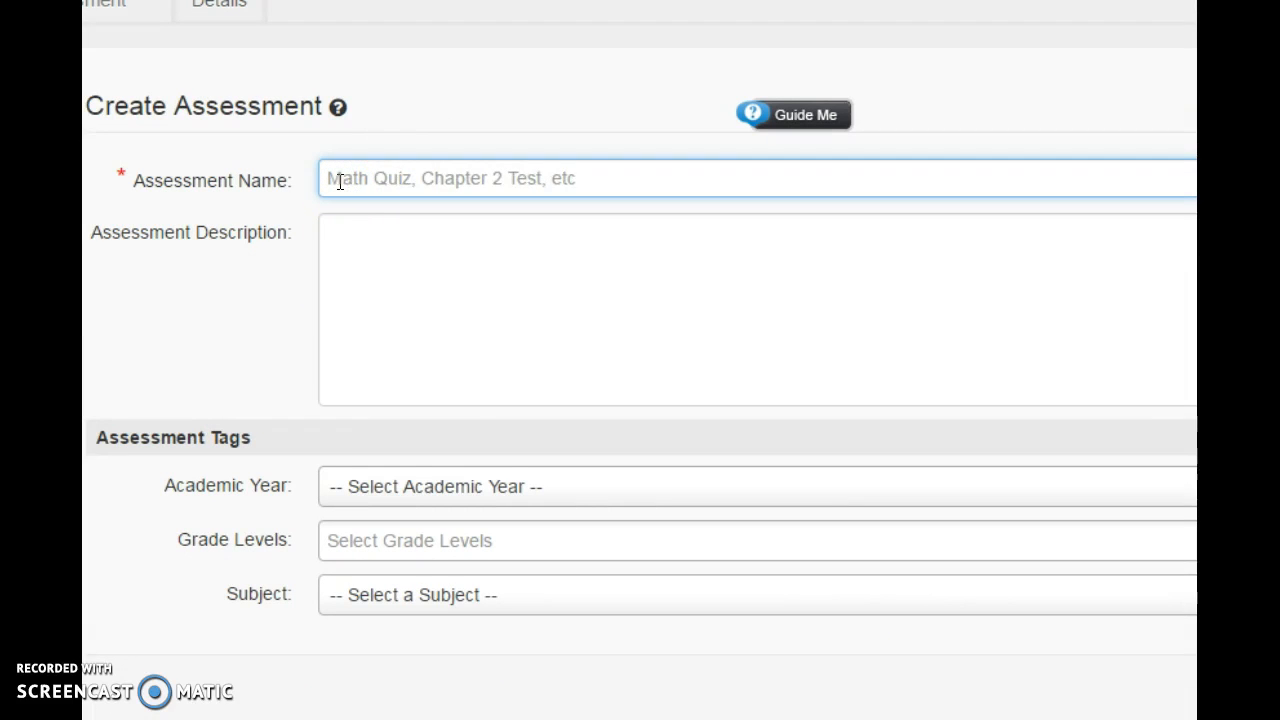
text(Math Chap)
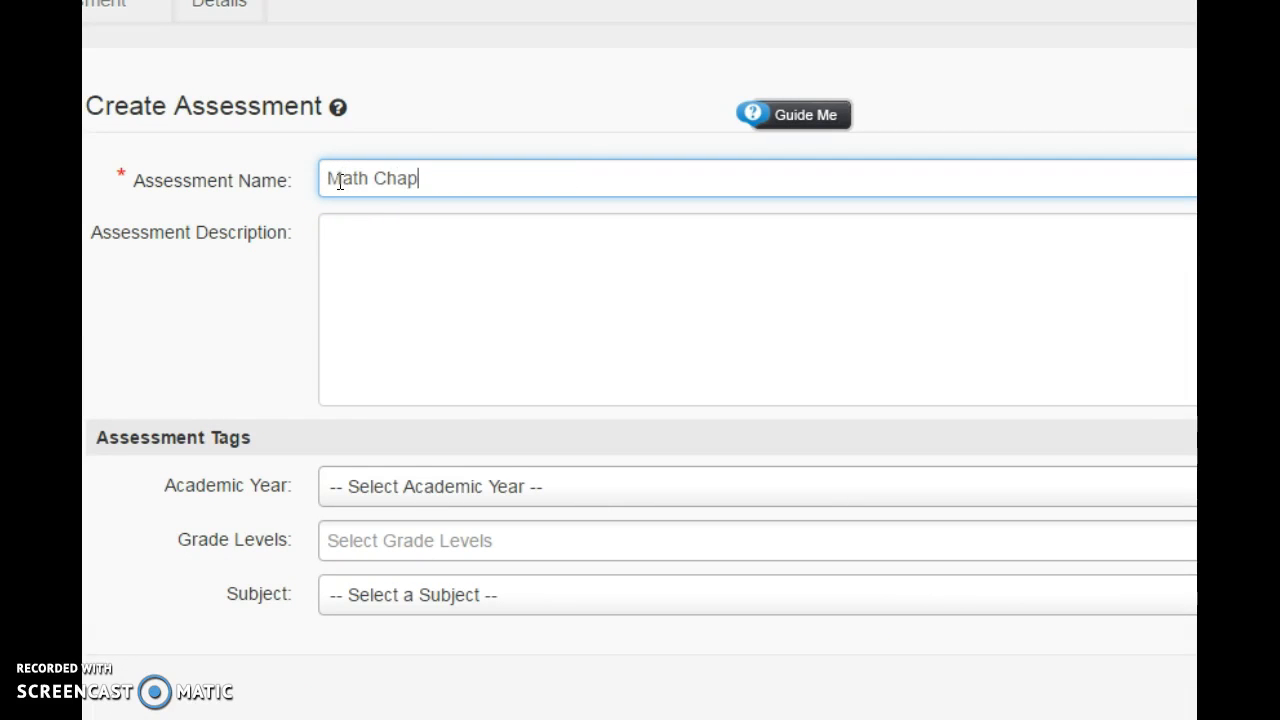
text(ter 5 - Quiz 1)
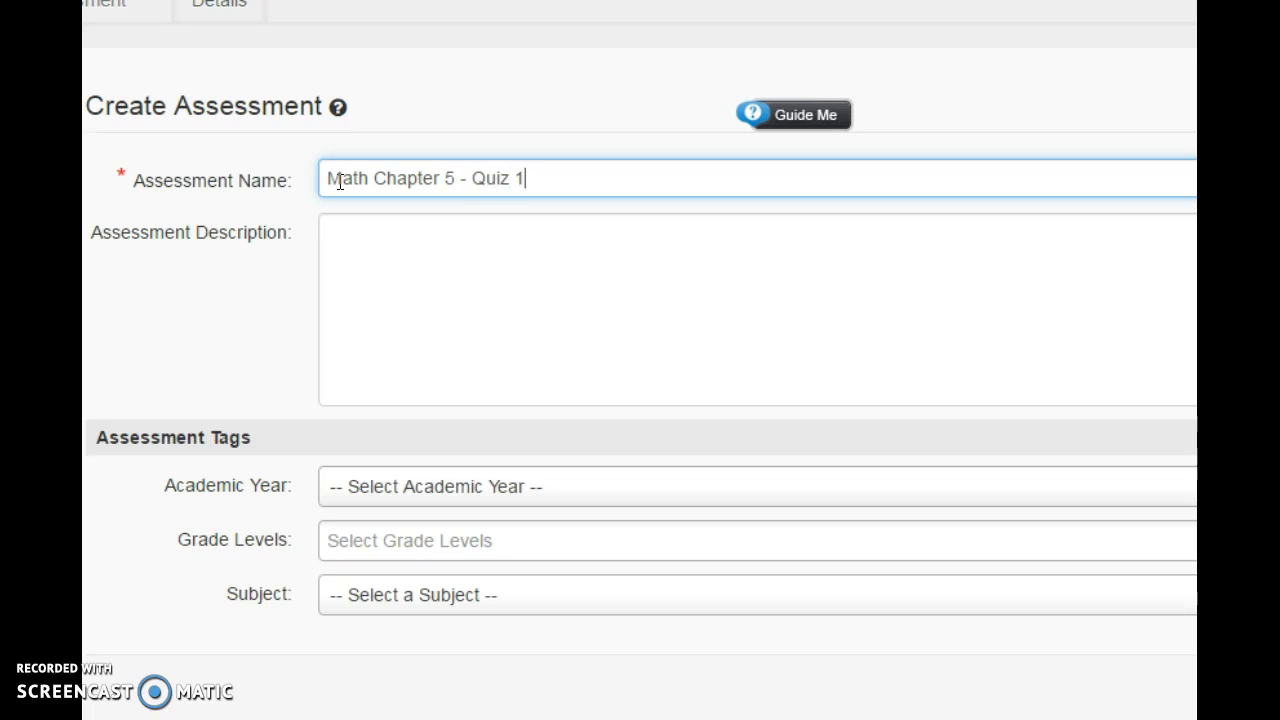
click(351, 235)
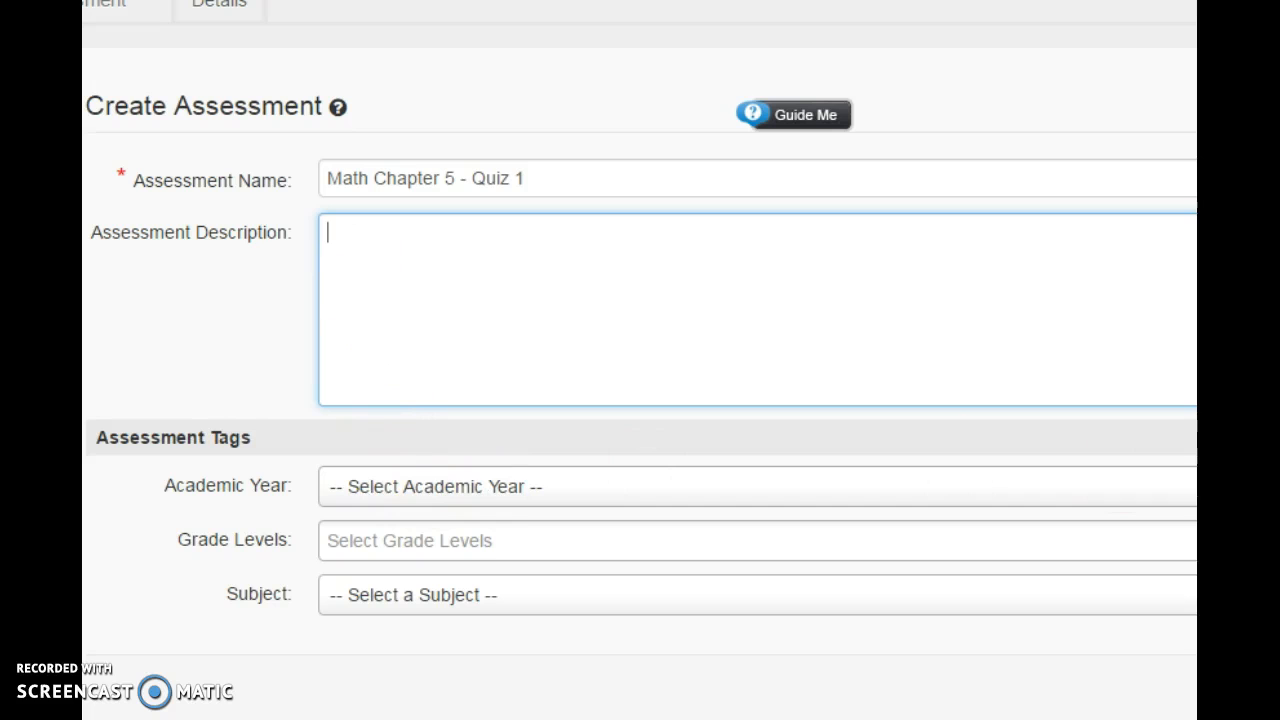
- Tag the assessment with academic year 2015-2016 and subject Mathematics, and create it
click(1120, 485)
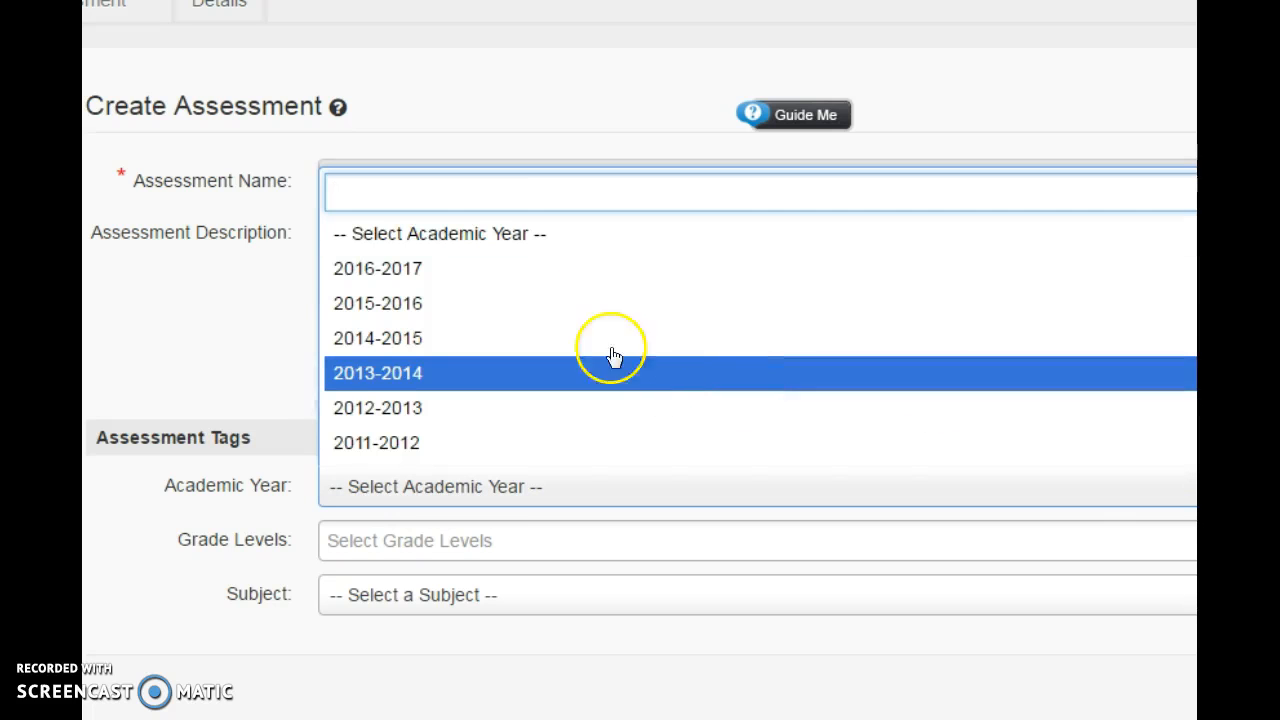
click(504, 306)
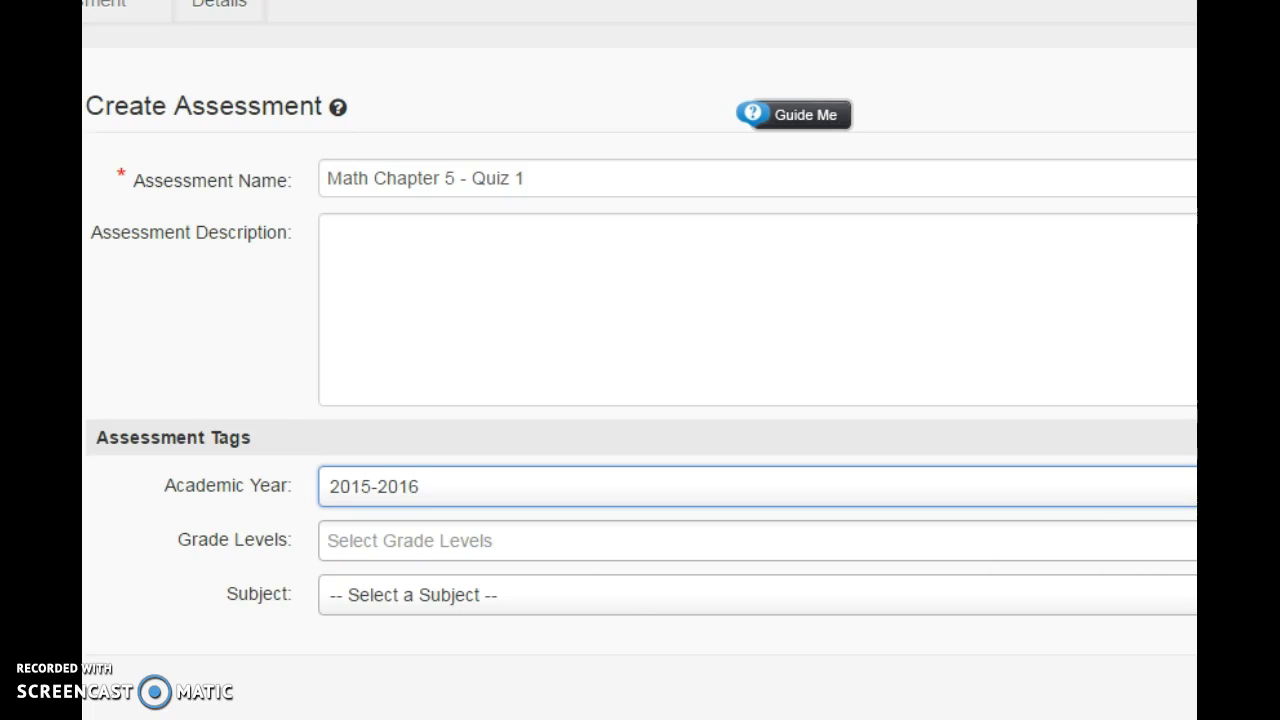
click(680, 595)
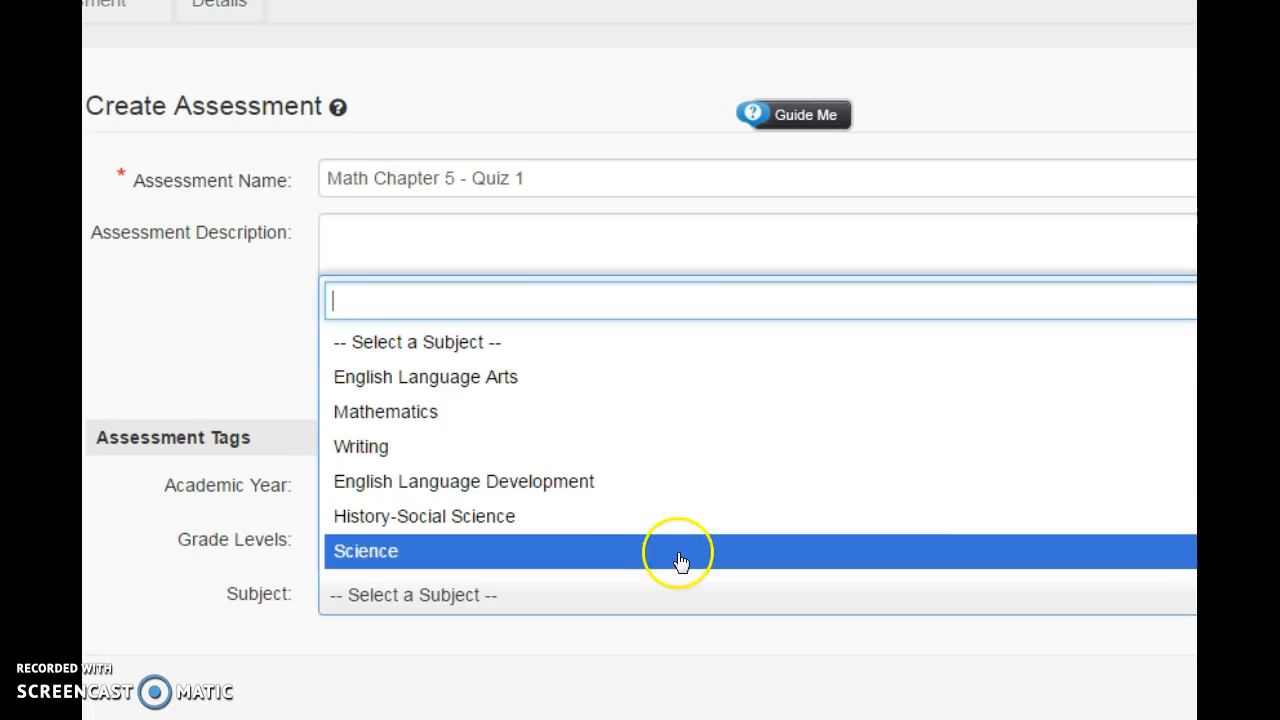
click(474, 411)
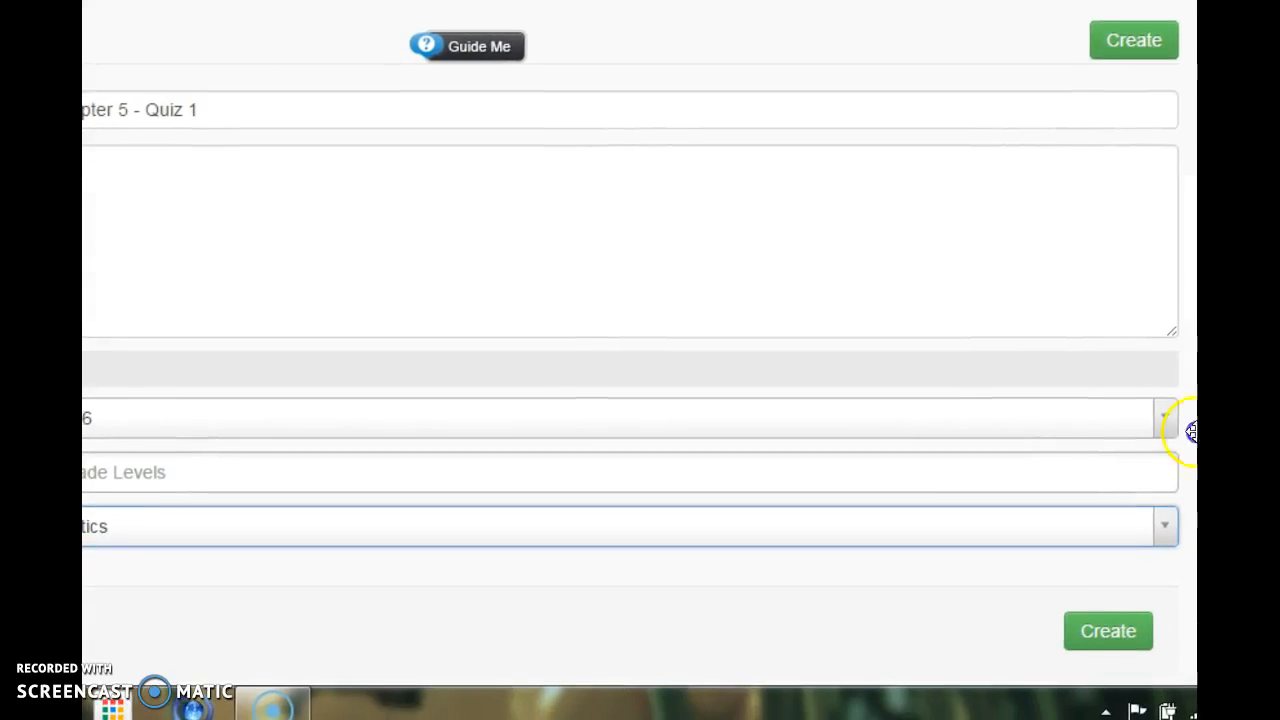
click(1117, 645)
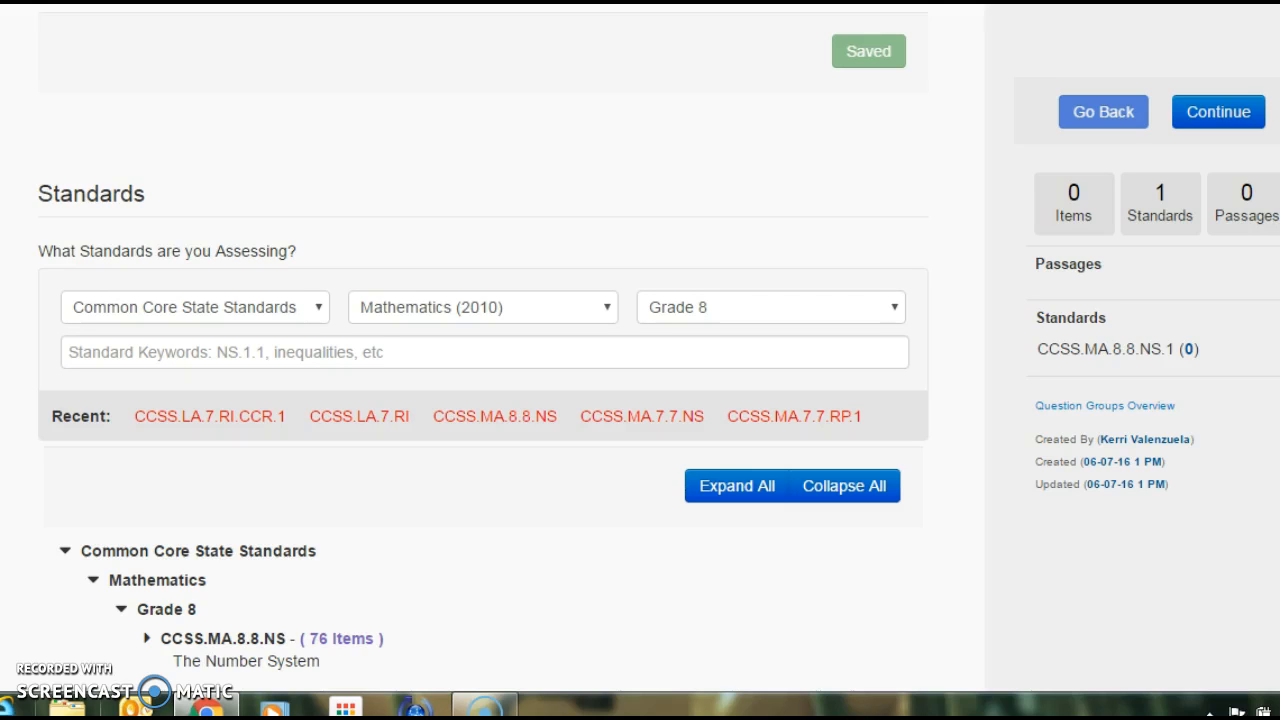
- Choose Common Core State Standards, Mathematics (2010) and Grade 8 as the filters for the assessed standards
click(322, 308)
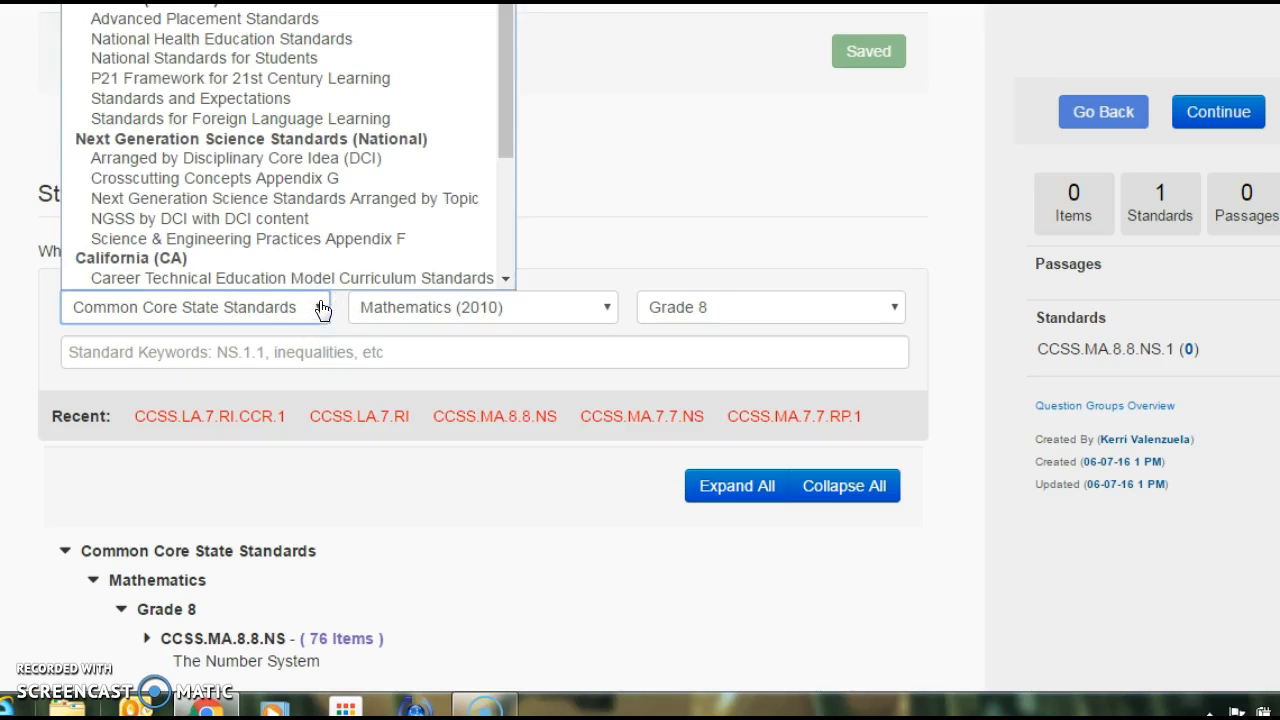
click(270, 315)
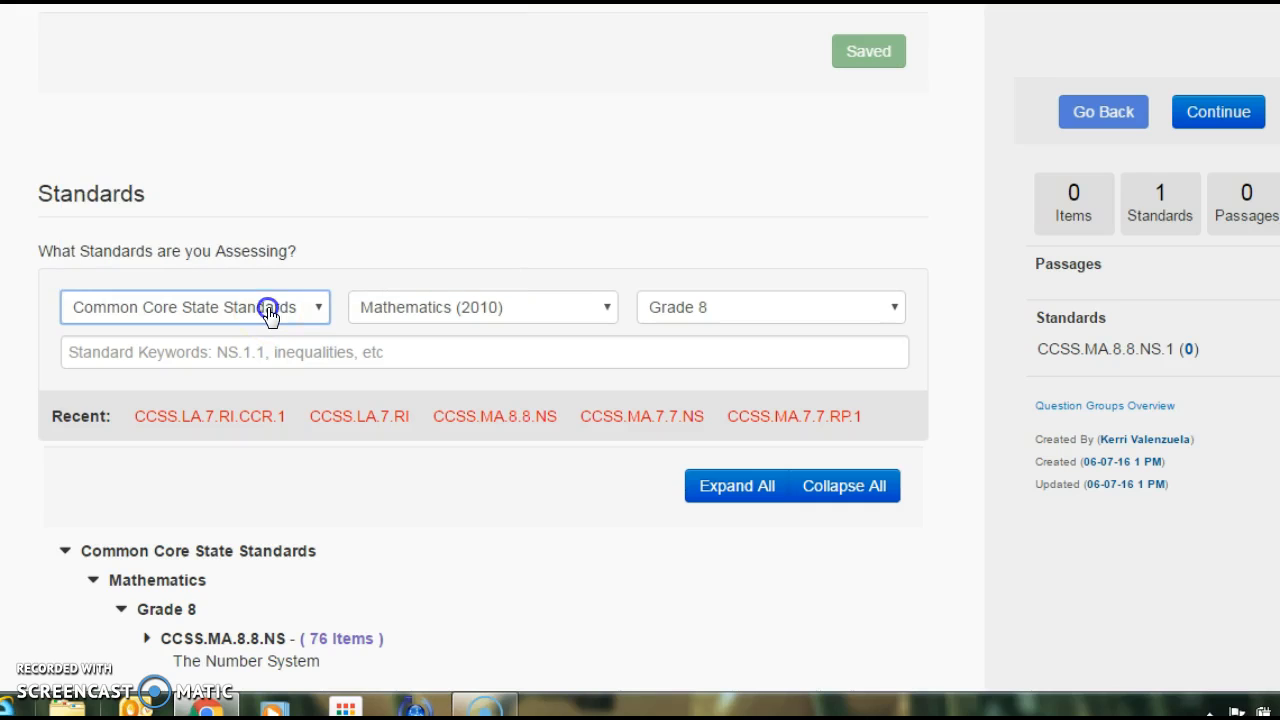
click(610, 318)
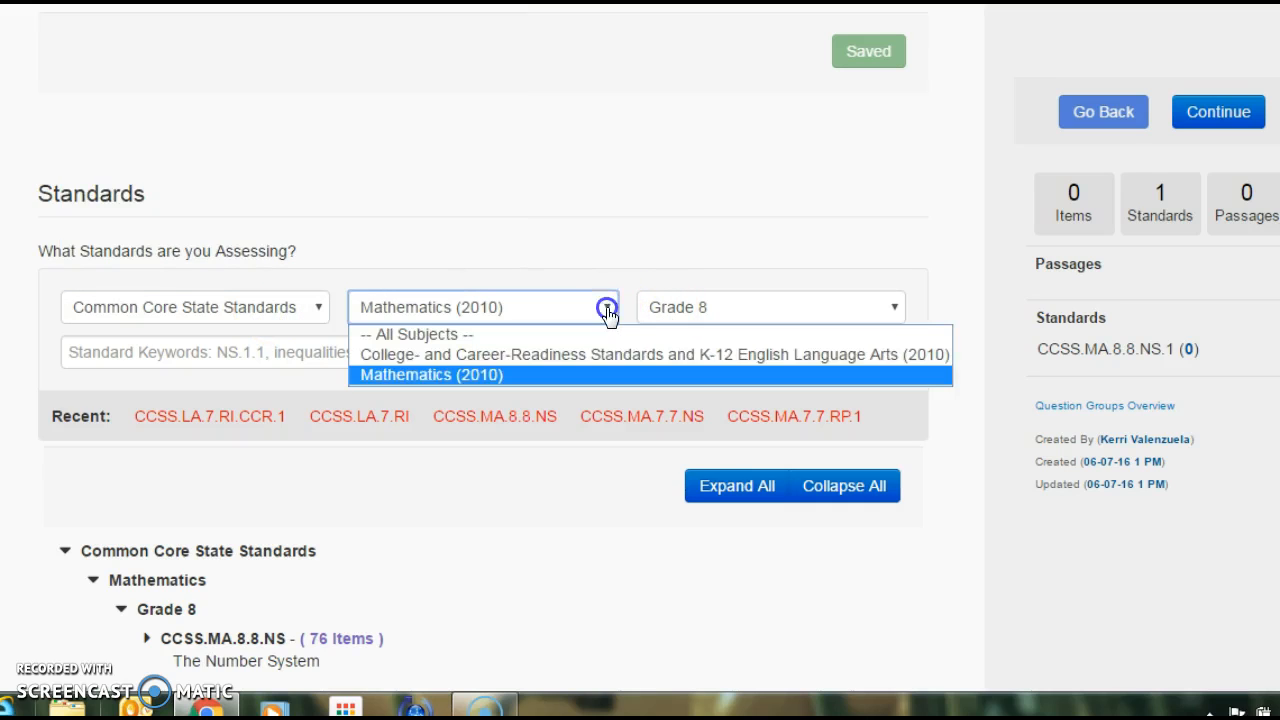
click(533, 376)
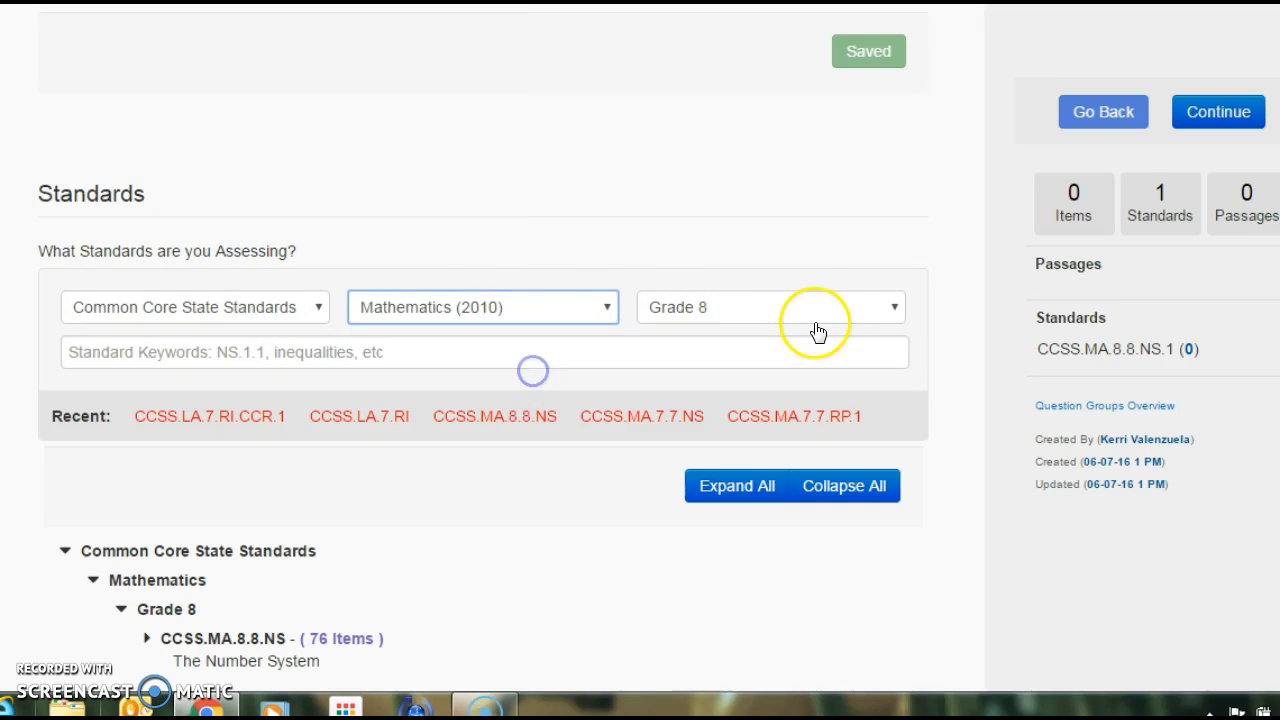
click(897, 314)
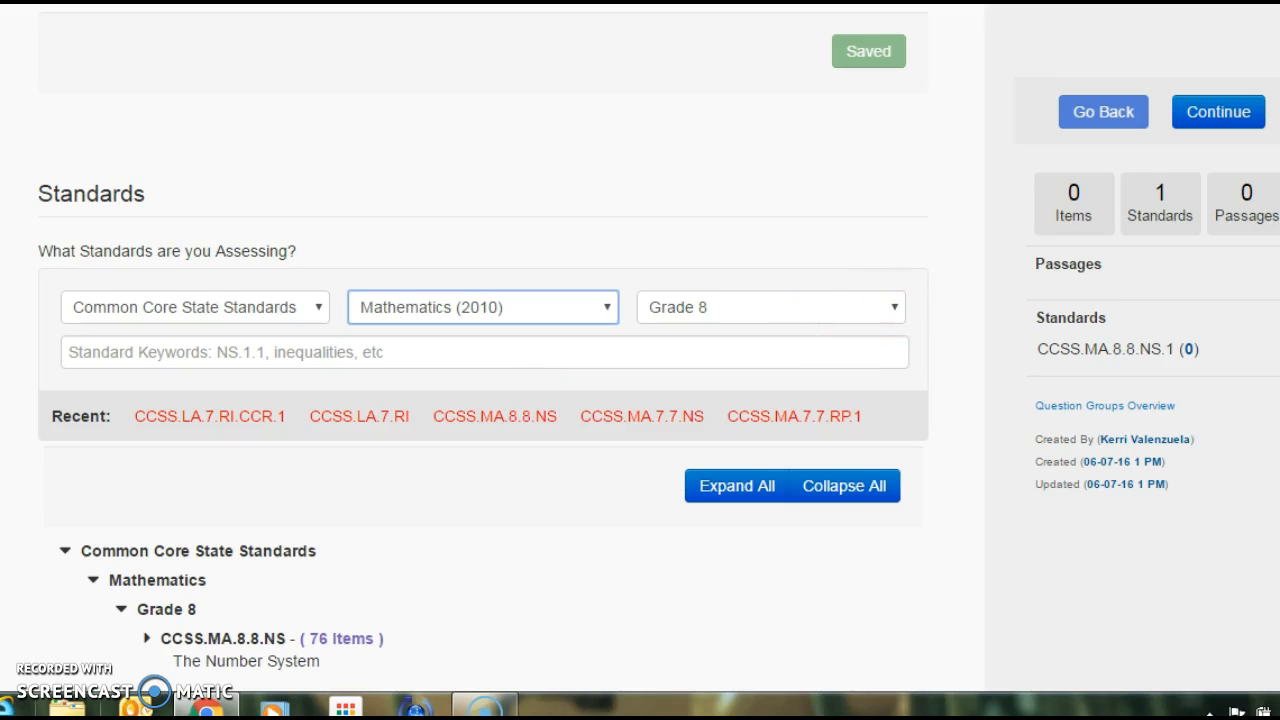
- Search the standards by the keywords "Expressions and Eq"
scroll(600, 290, down, 2)
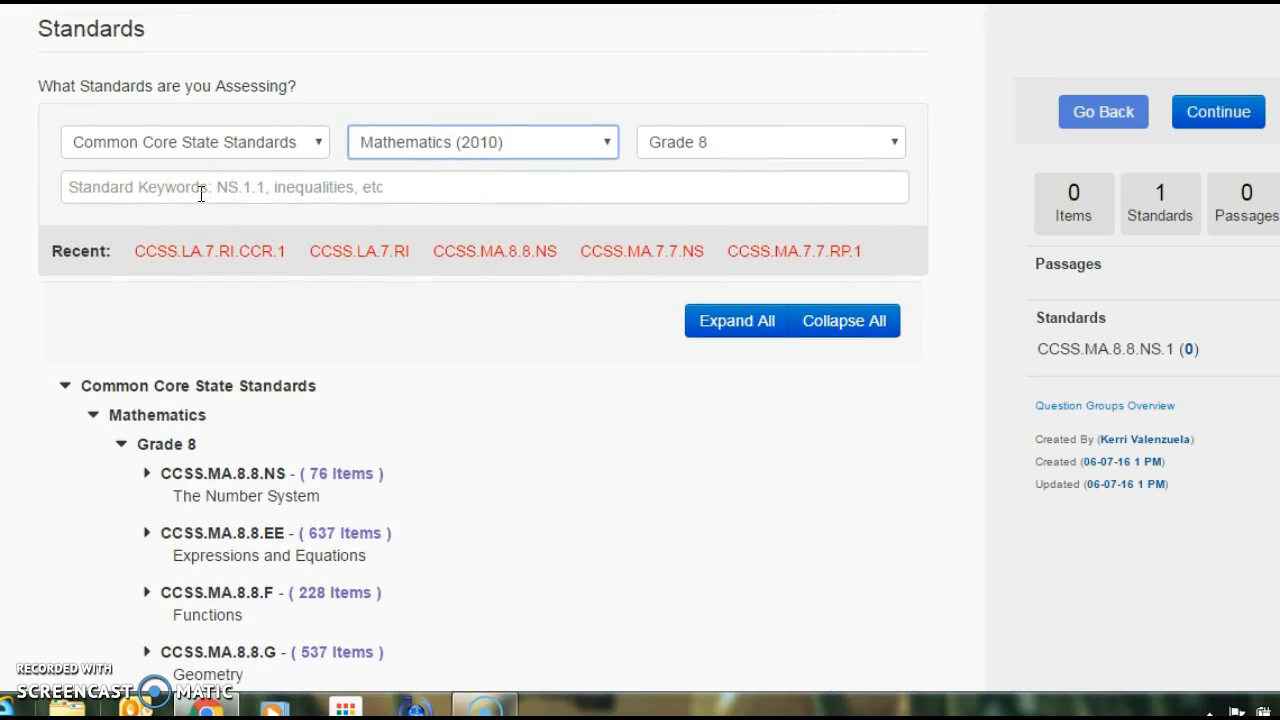
click(201, 193)
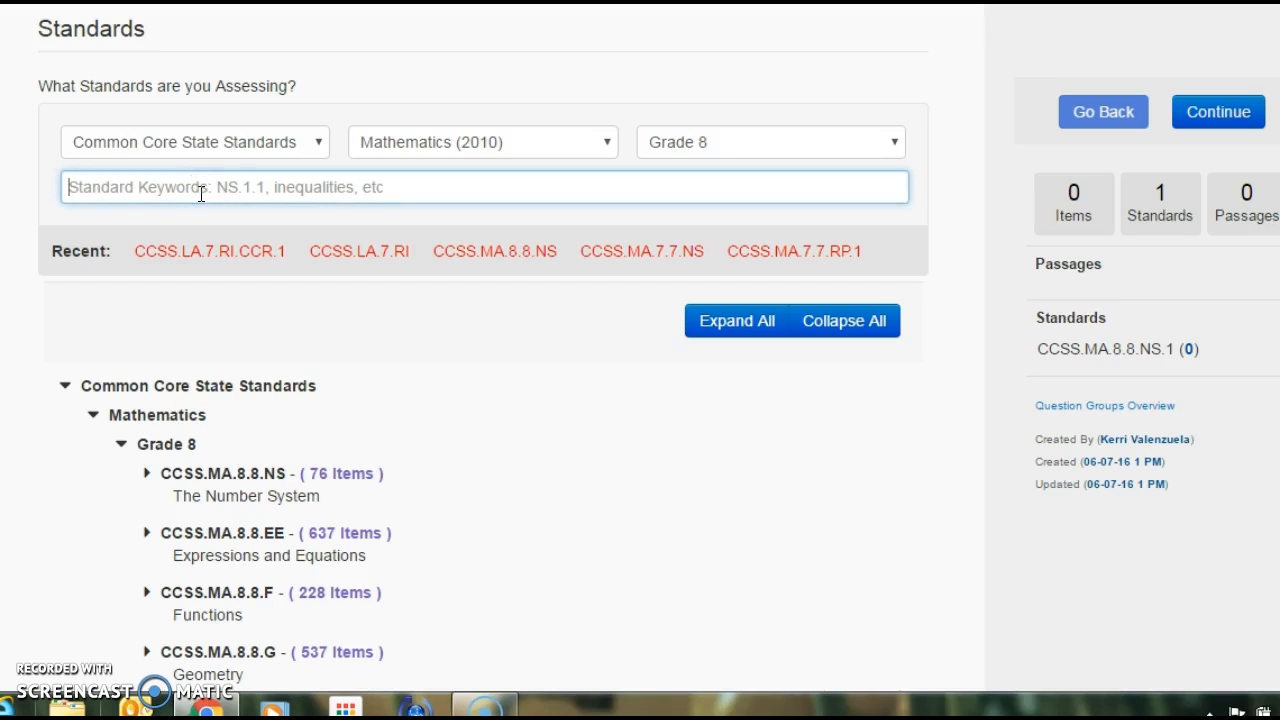
text(Expr)
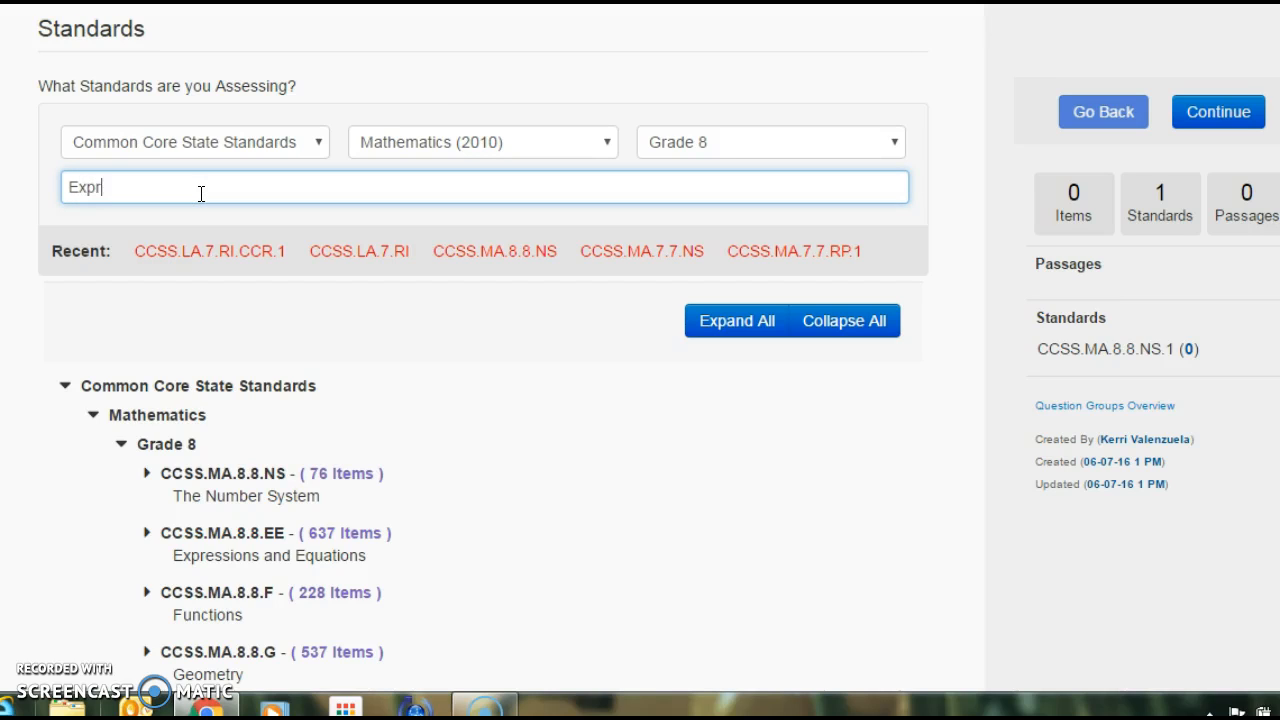
text(essions and)
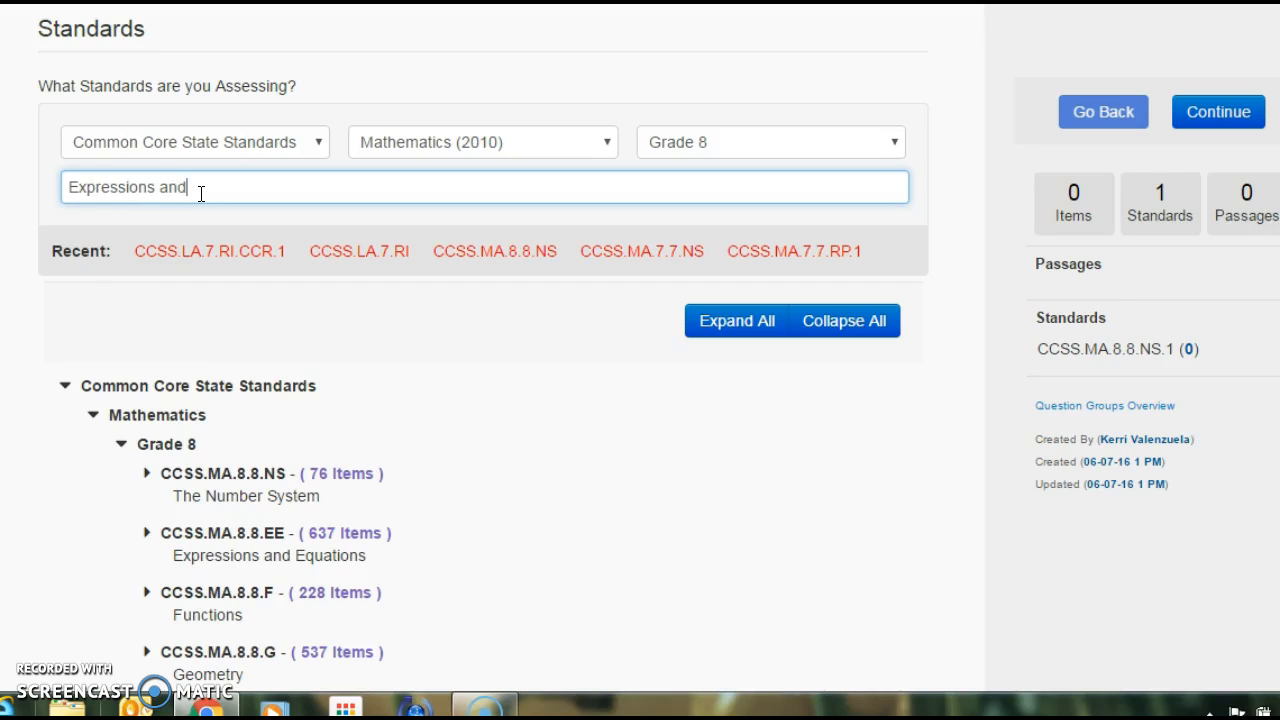
text( Eq)
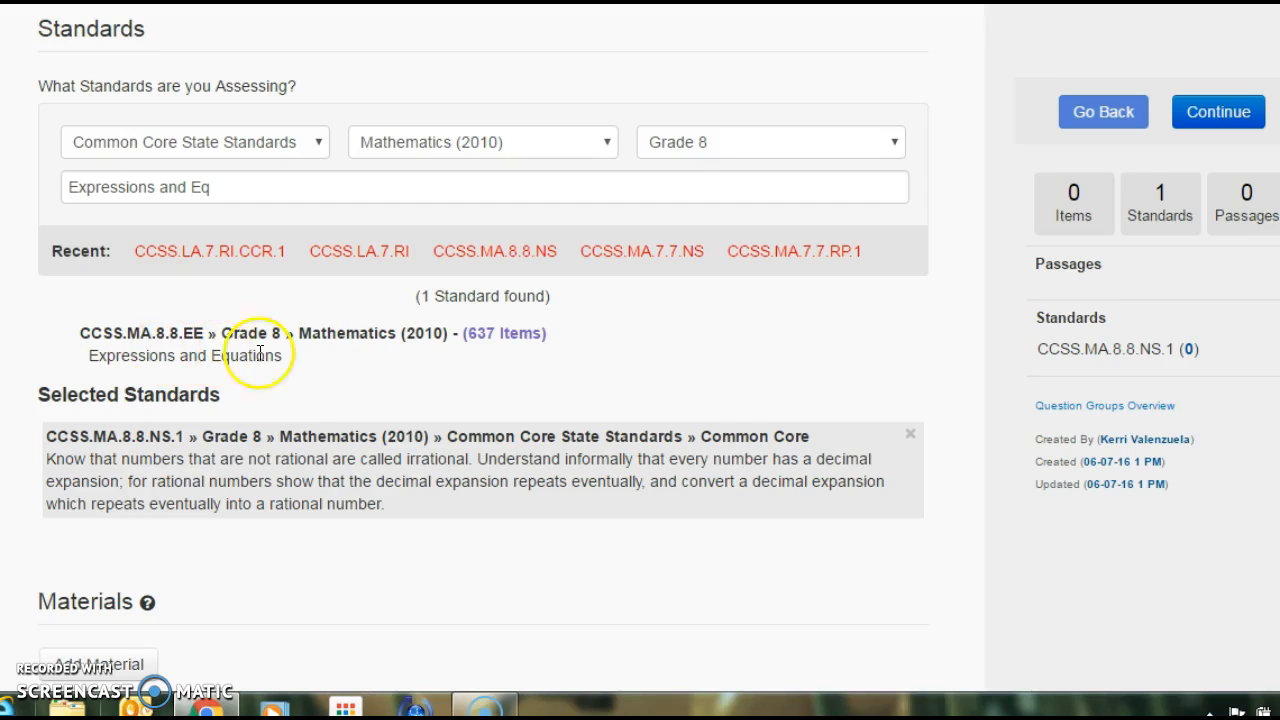
- Make CCSS.MA.8.8.EE Expressions and Equations the only linked standard and continue to adding items
click(505, 343)
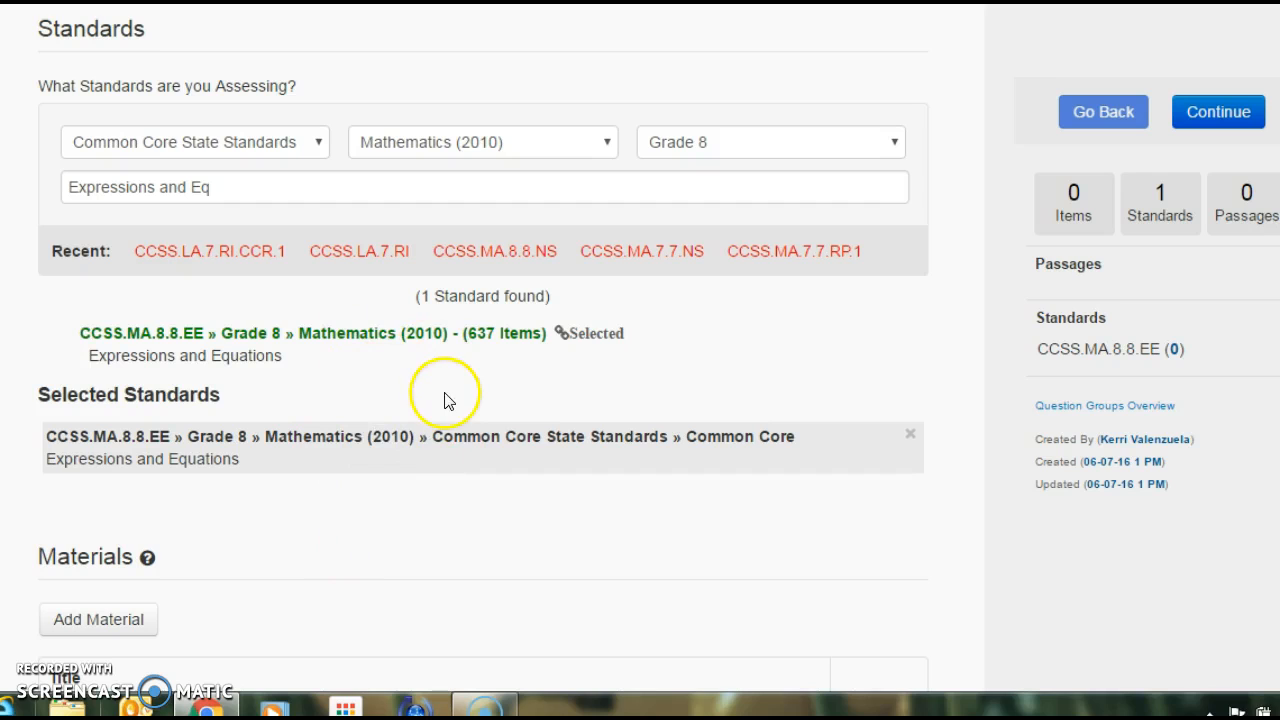
mouse_move(390, 252)
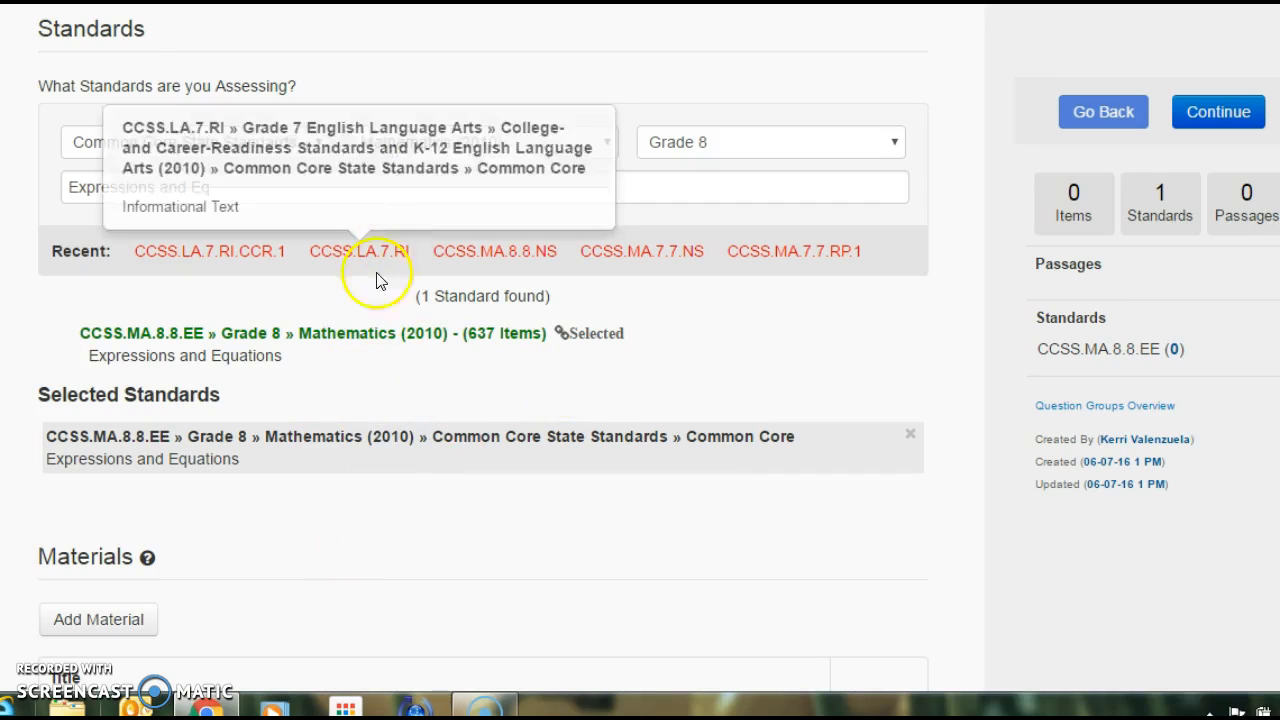
click(1216, 111)
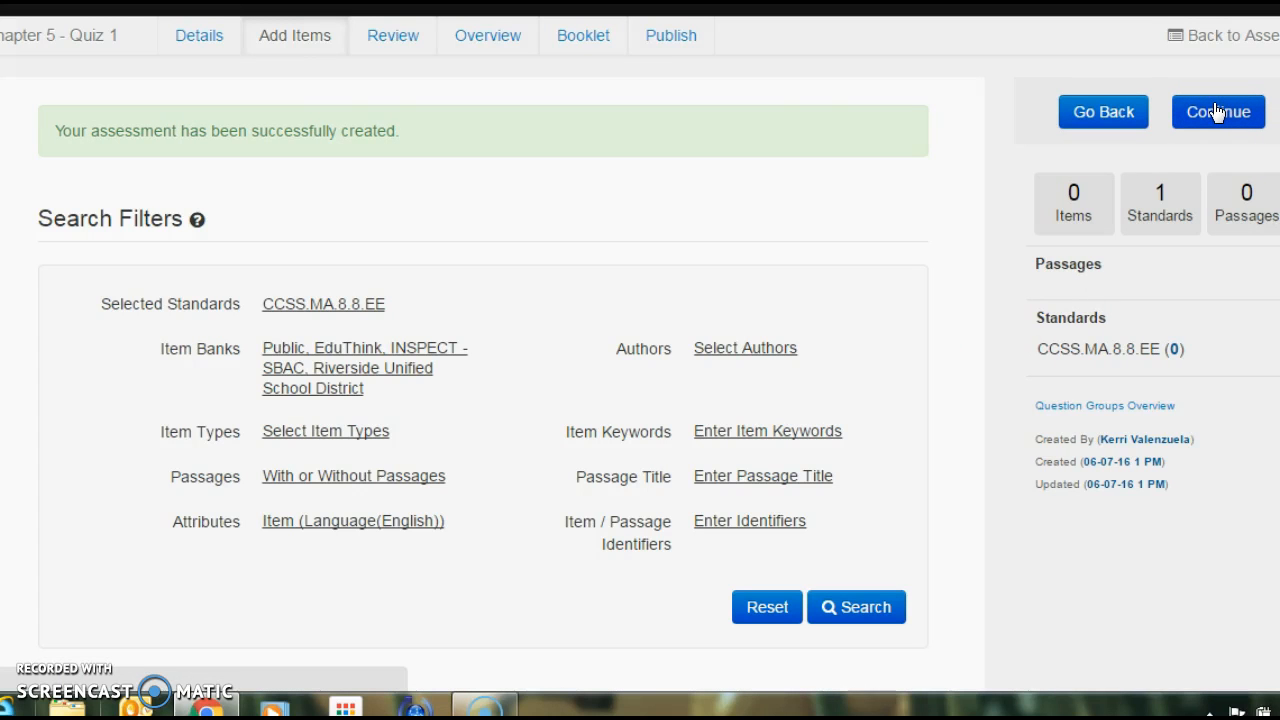
- Apply the item bank filter with Public, EduThink, INSPECT - SBAC and Riverside Unified School District selected
scroll(337, 74, down, 1)
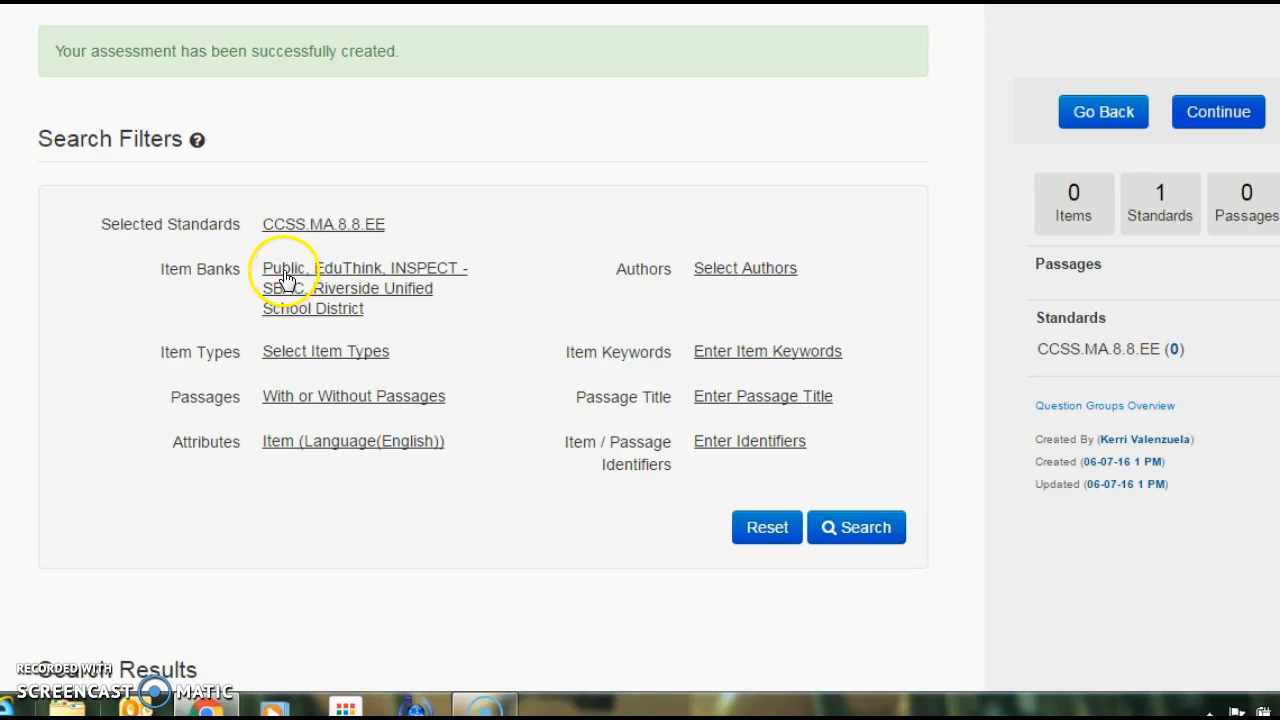
click(421, 272)
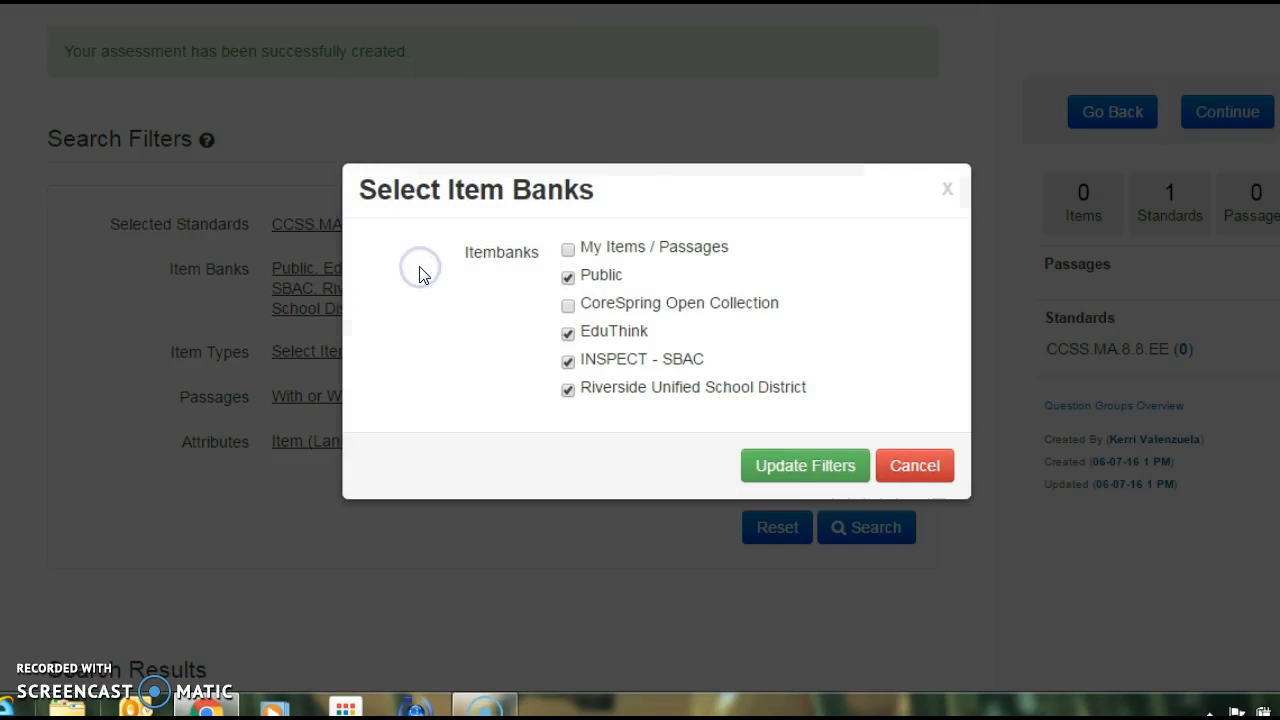
click(833, 470)
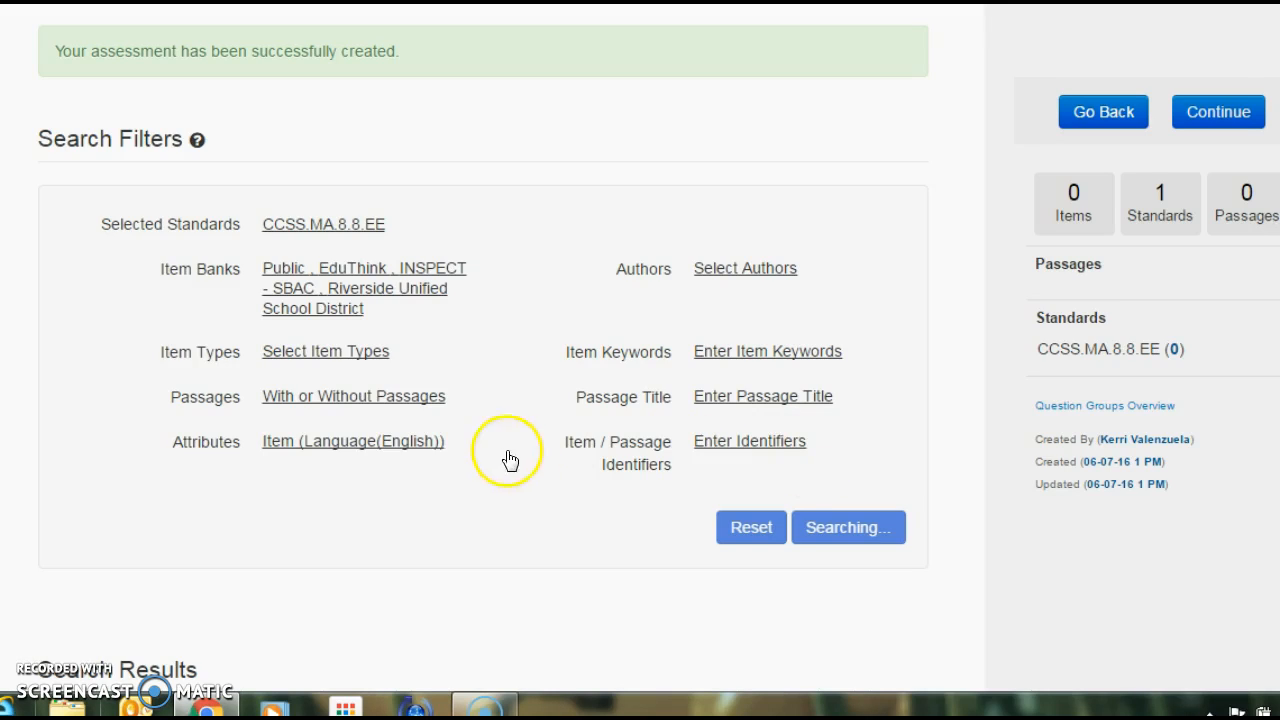
- Keep the passage filter at With or Without Passages and search the item banks for items matching the filters
click(352, 406)
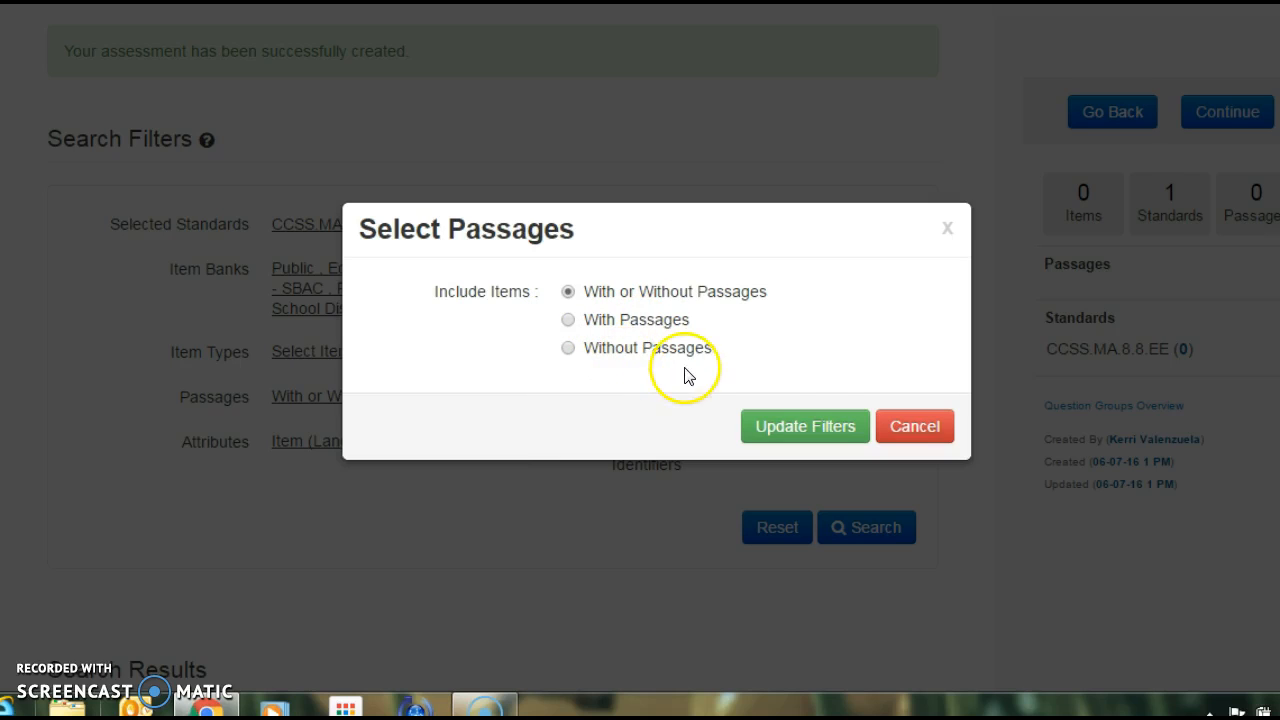
click(821, 427)
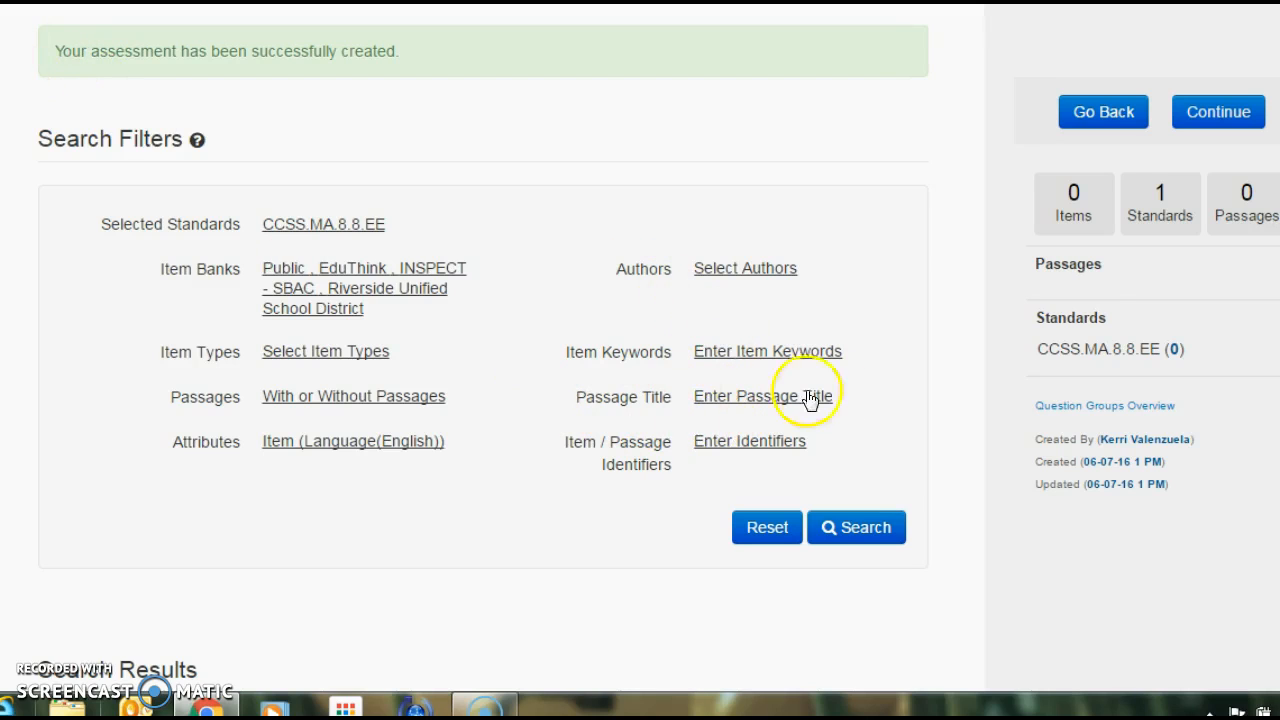
click(1212, 117)
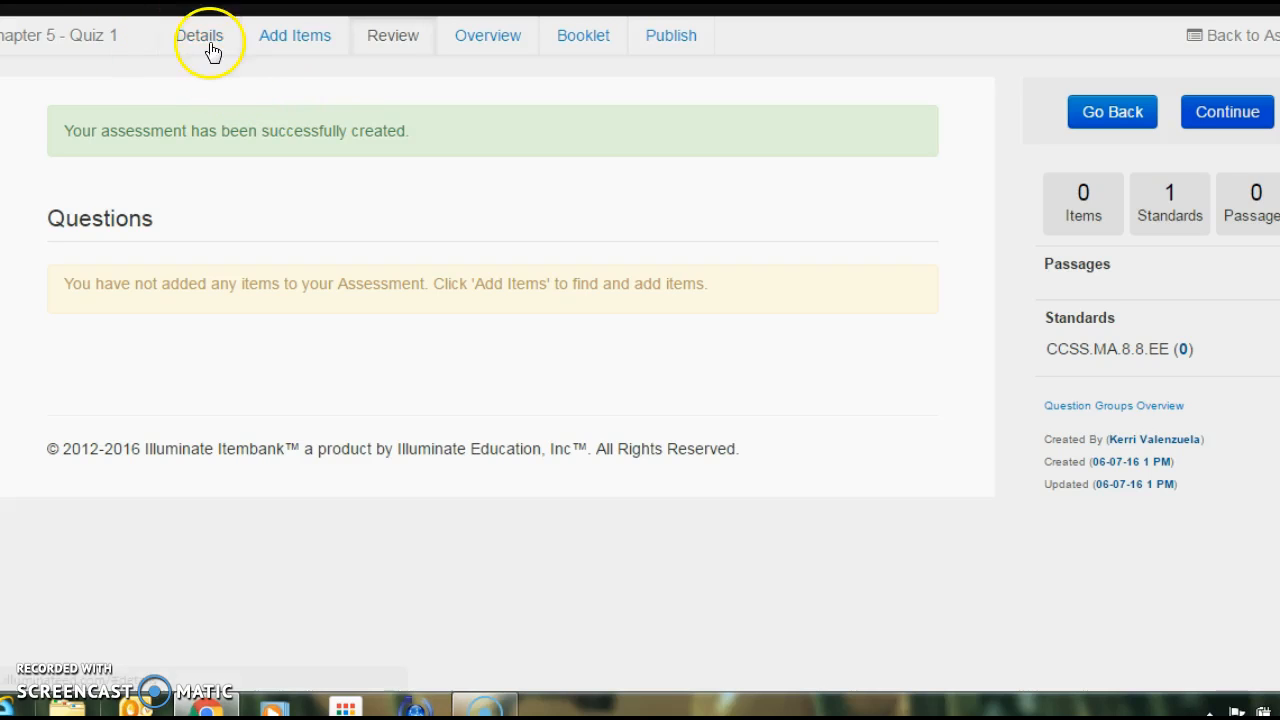
click(296, 40)
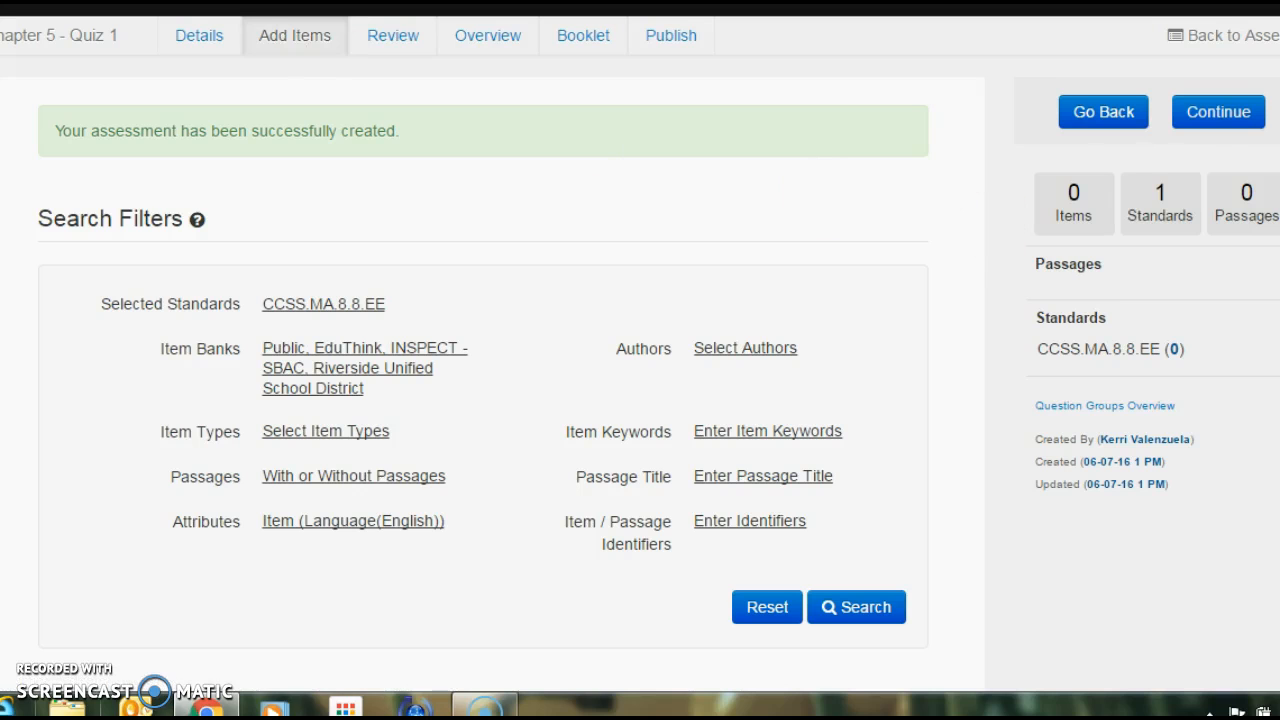
scroll(483, 360, down, 3)
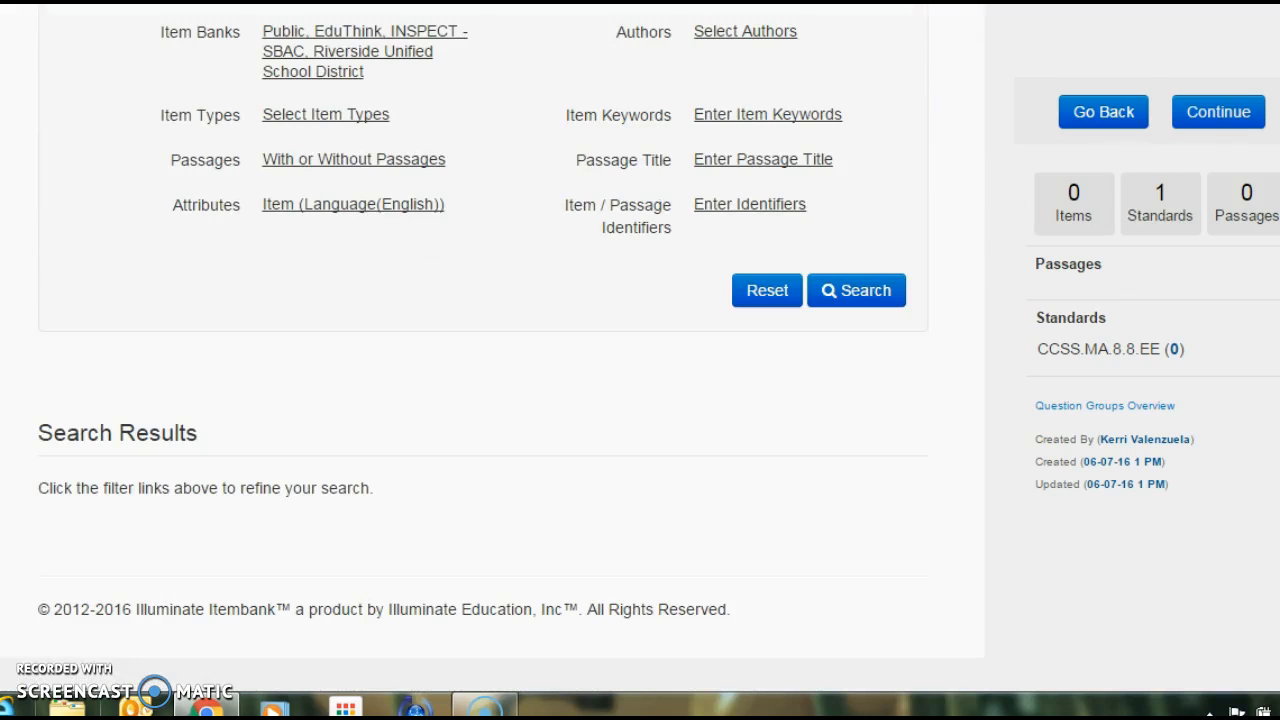
scroll(483, 360, up, 2)
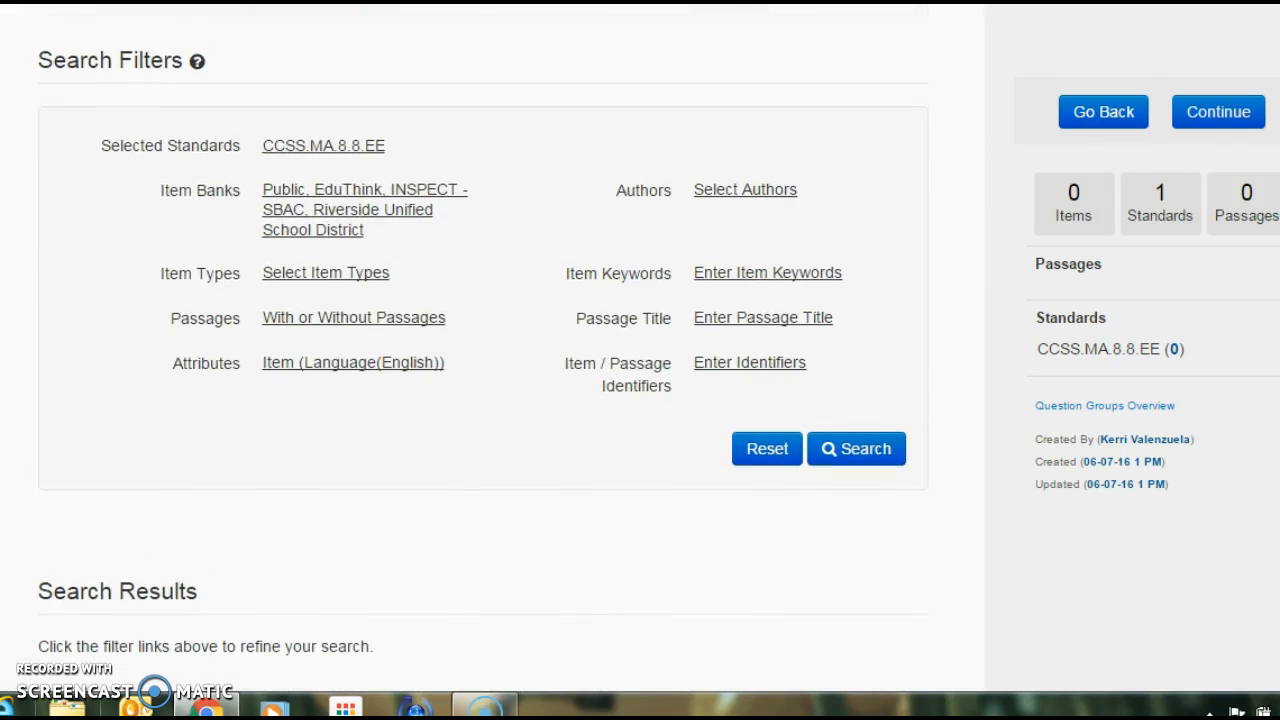
click(848, 455)
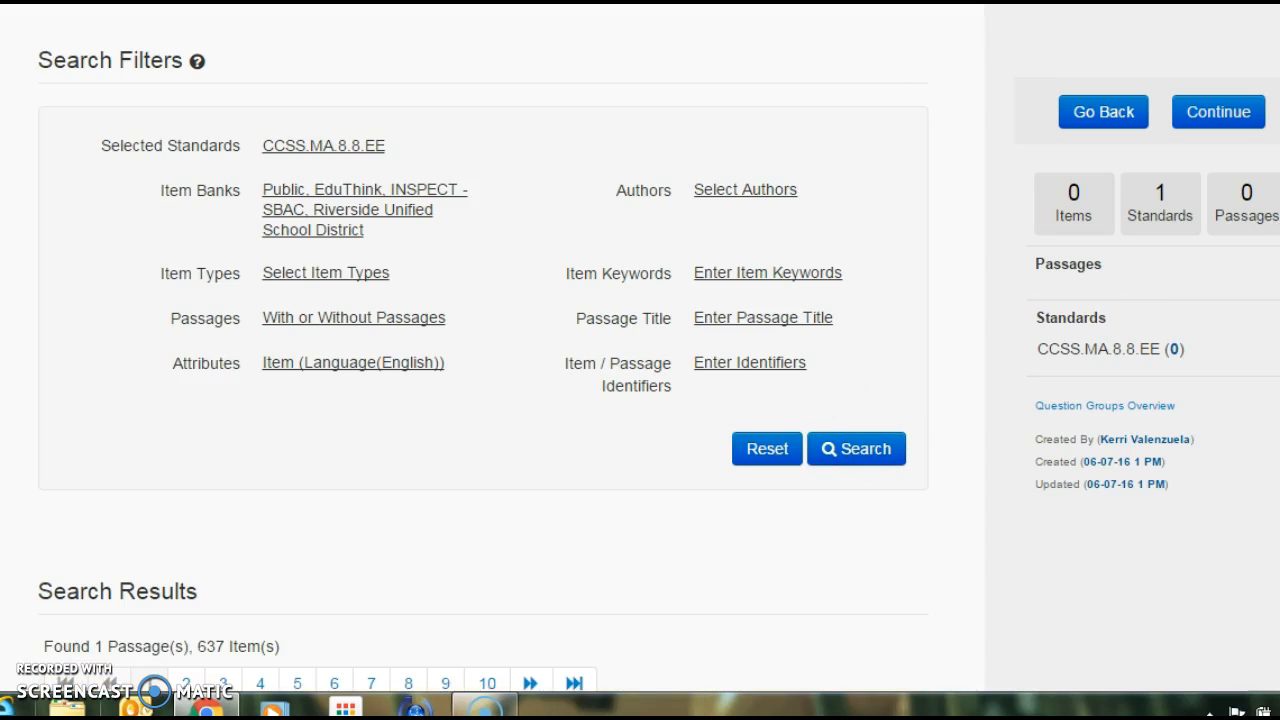
- Add the first question, "Which of the following is an equation that has ONE solution?", together with its missing standard CCSS.MA.8.8.EE.7.a
scroll(483, 350, down, 5)
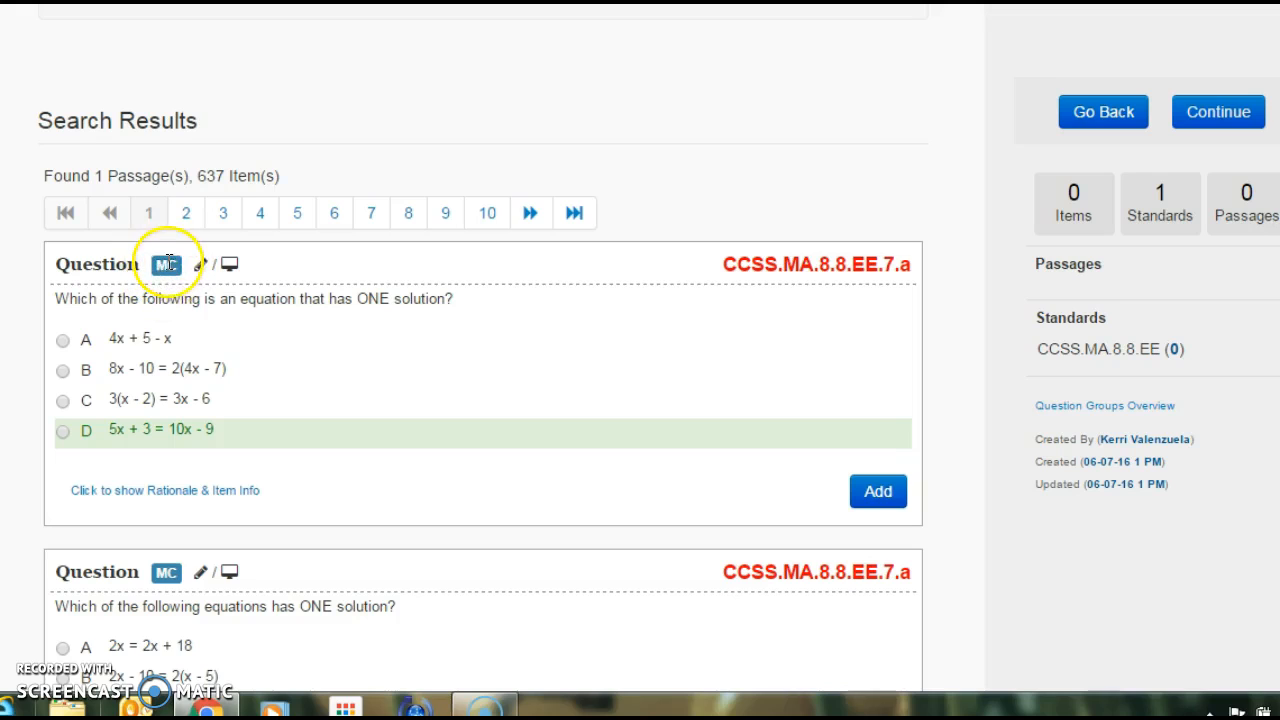
mouse_move(203, 275)
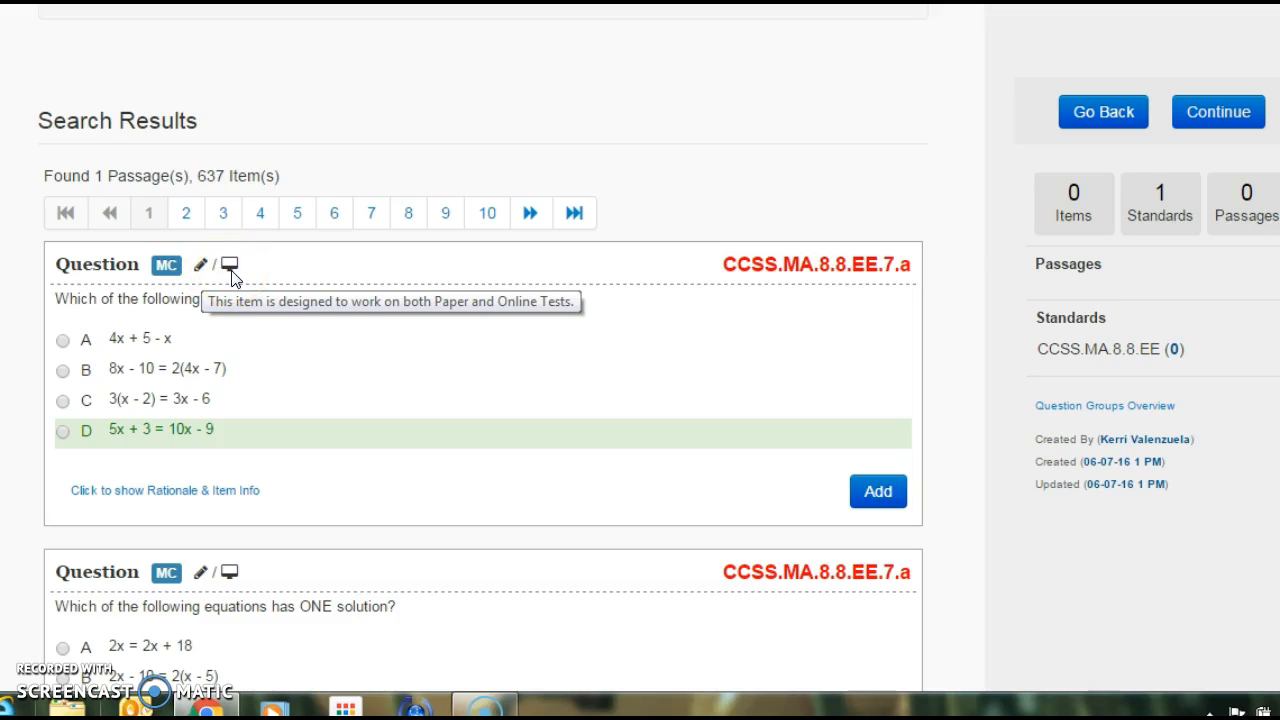
mouse_move(767, 272)
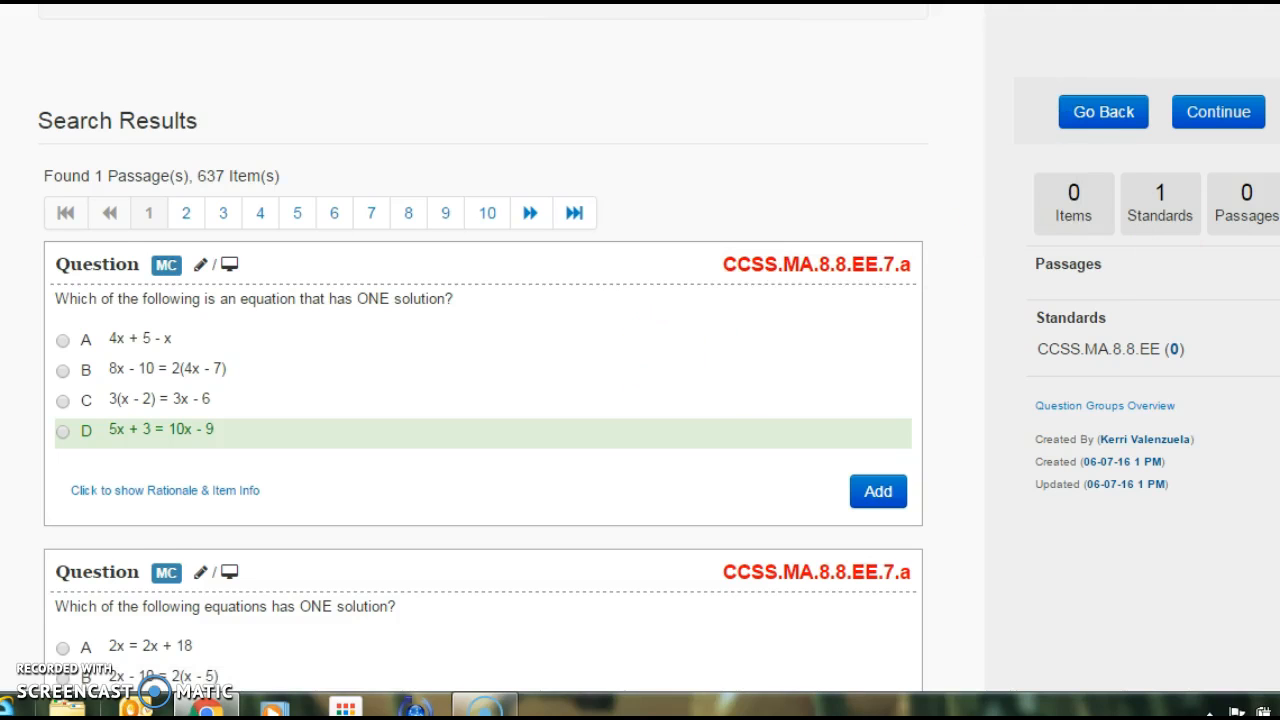
scroll(483, 350, down, 8)
scroll(483, 350, down, 6)
scroll(483, 350, up, 6)
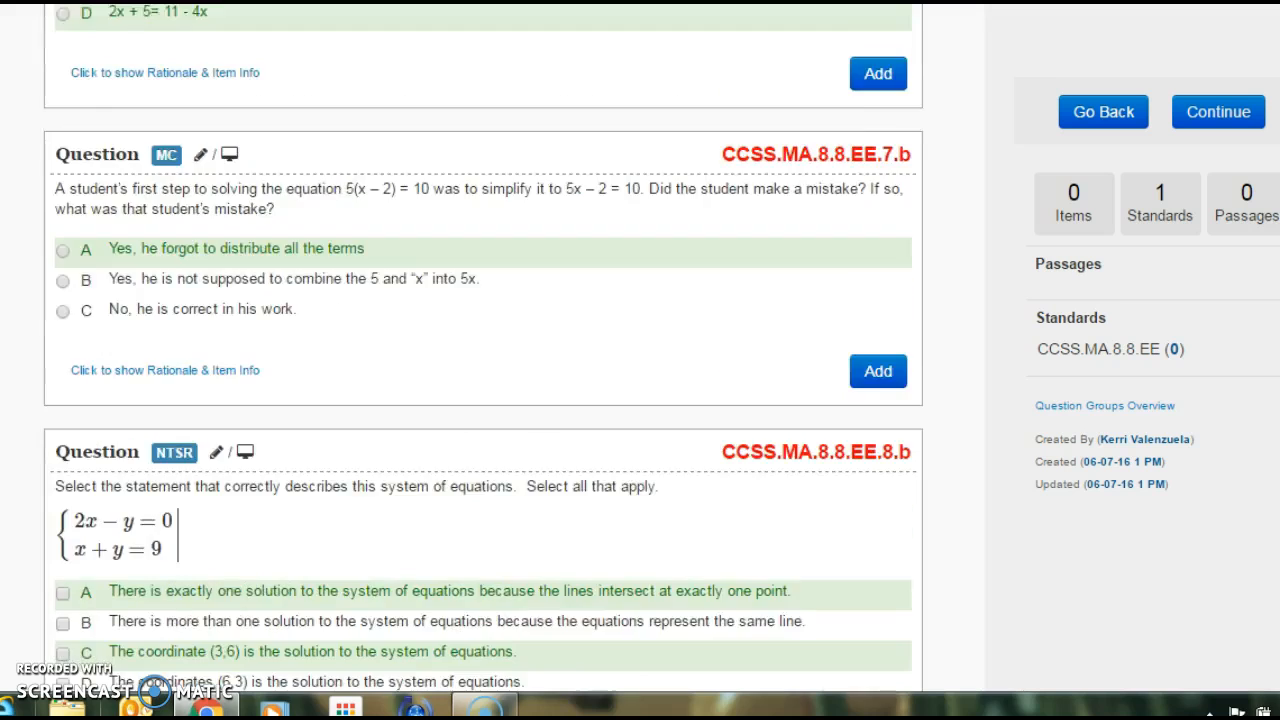
scroll(483, 350, up, 7)
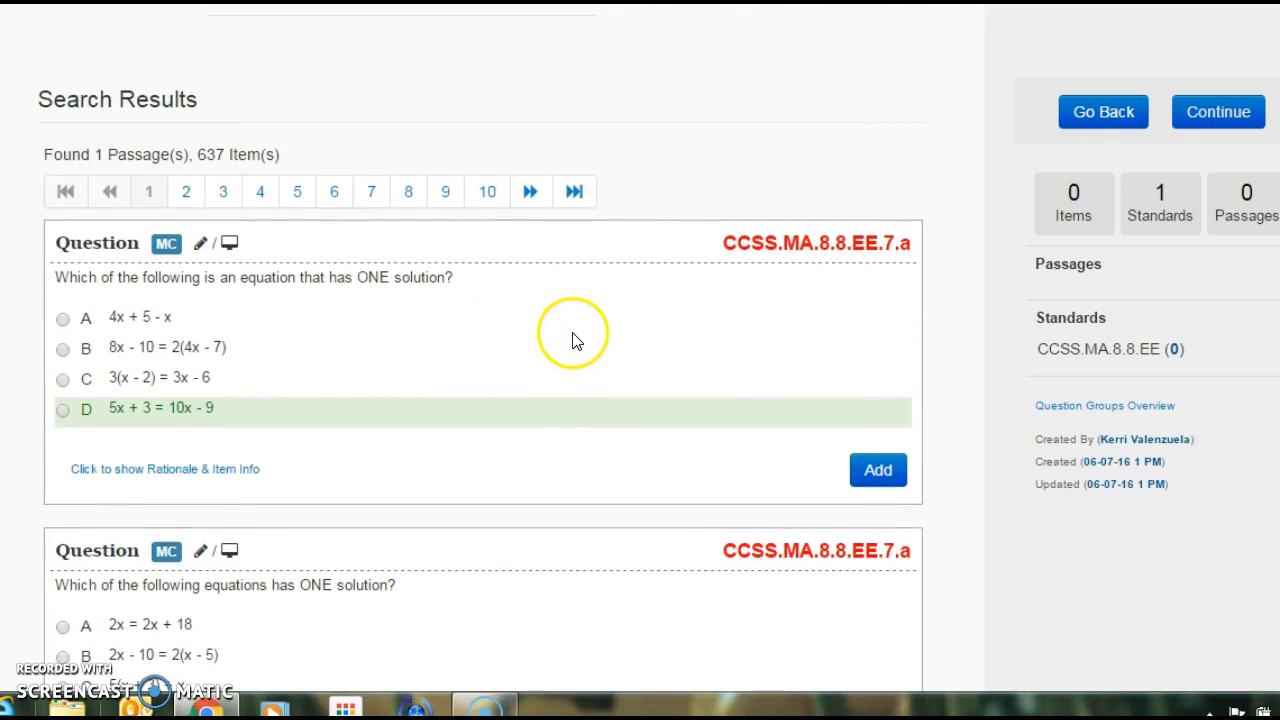
click(870, 478)
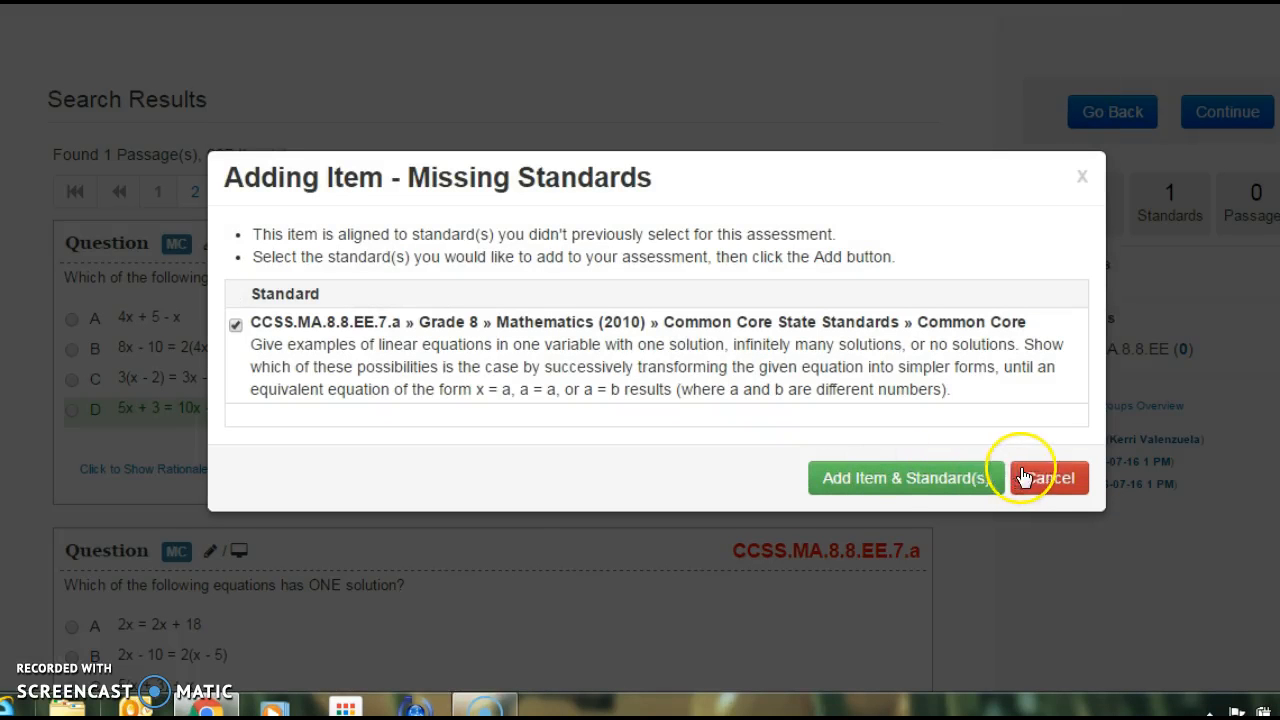
click(941, 480)
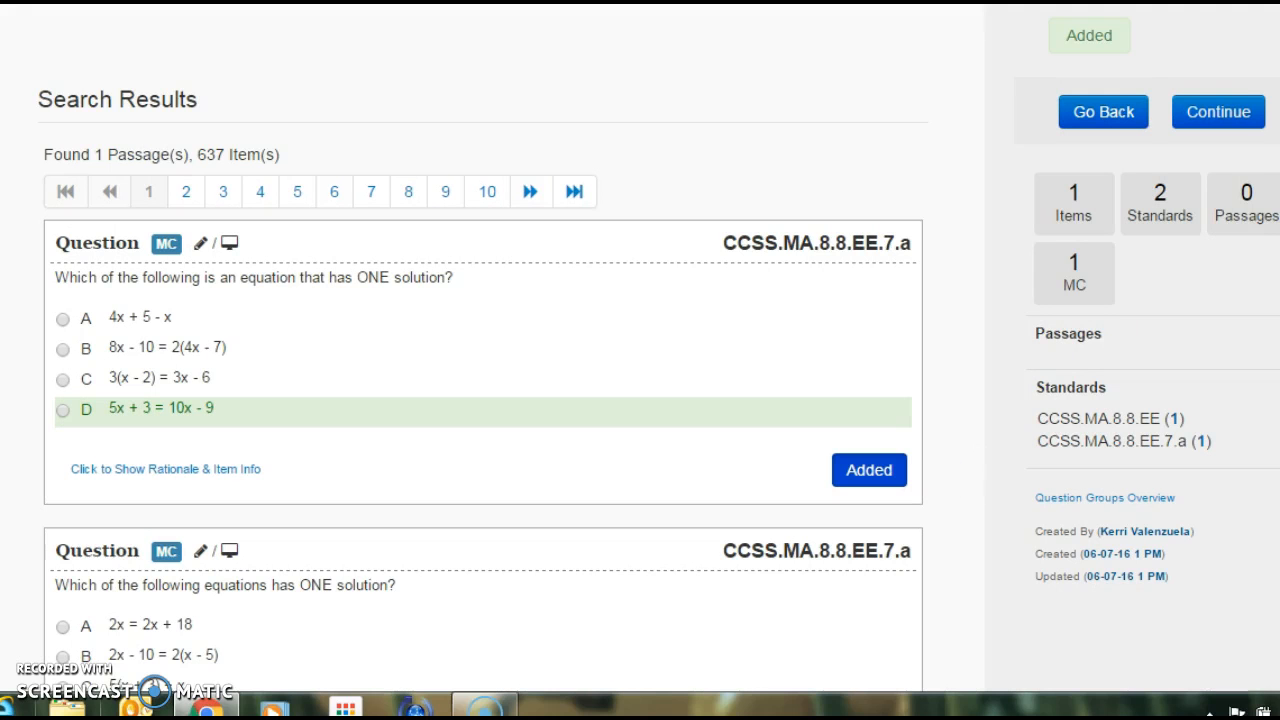
- Add the second ONE-solution question and the 5(x – 2) = 10 student-mistake question, including its standard CCSS.MA.8.8.EE.7.b
scroll(940, 140, down, 6)
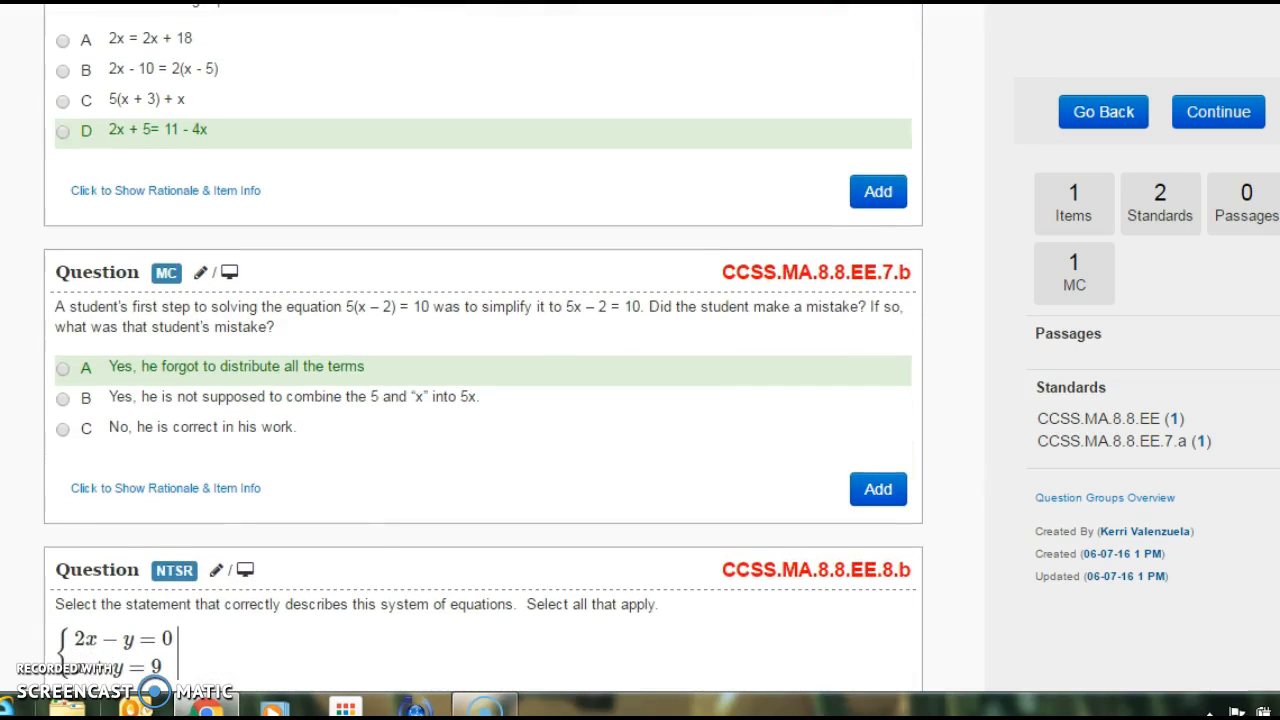
click(877, 193)
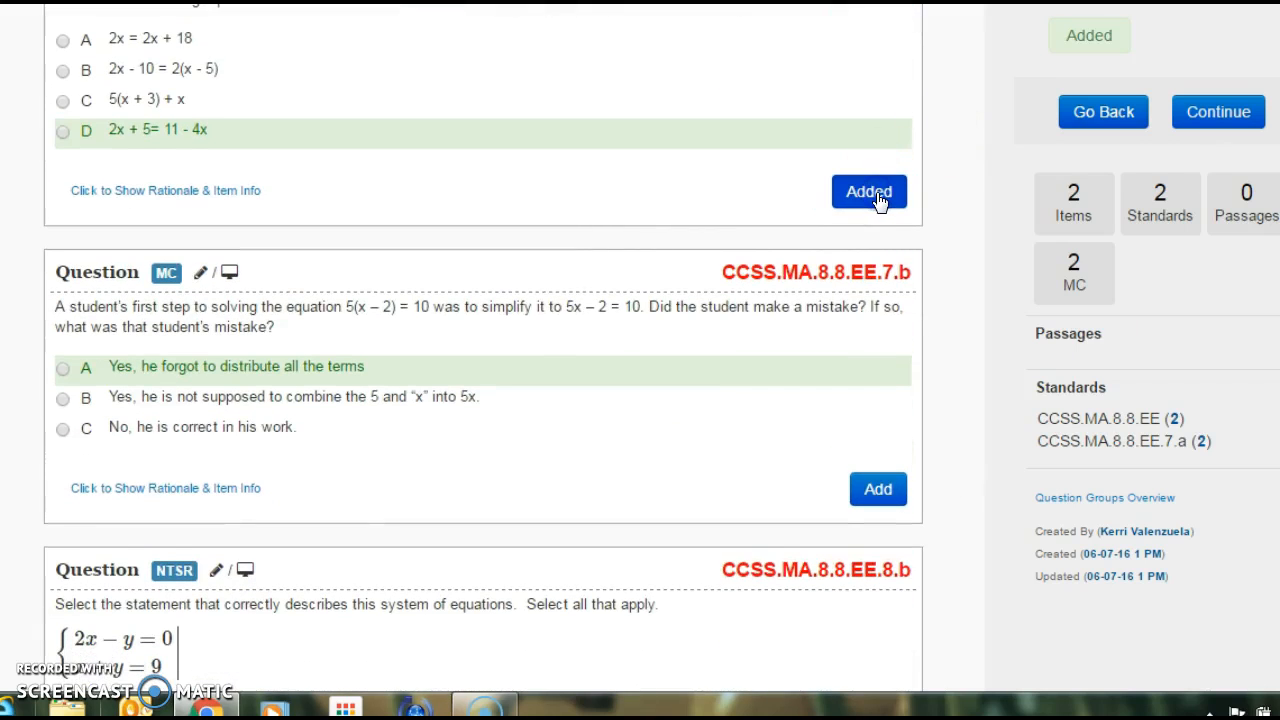
click(870, 488)
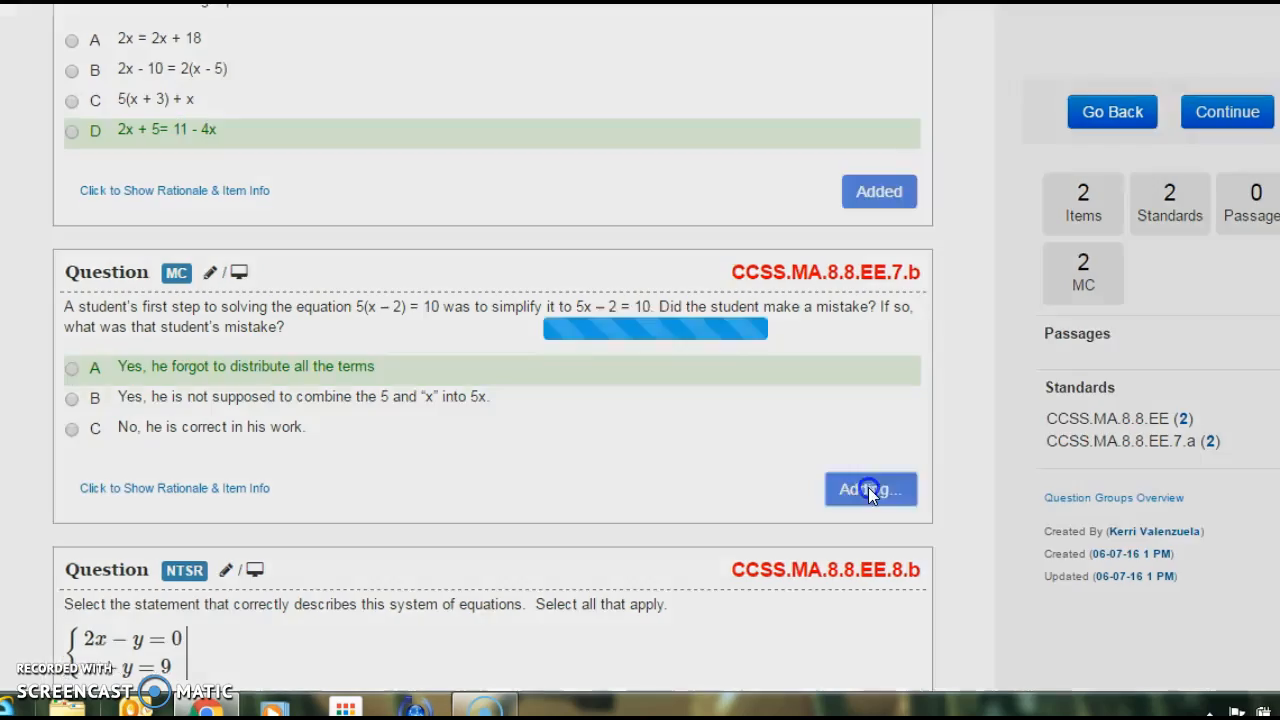
click(878, 472)
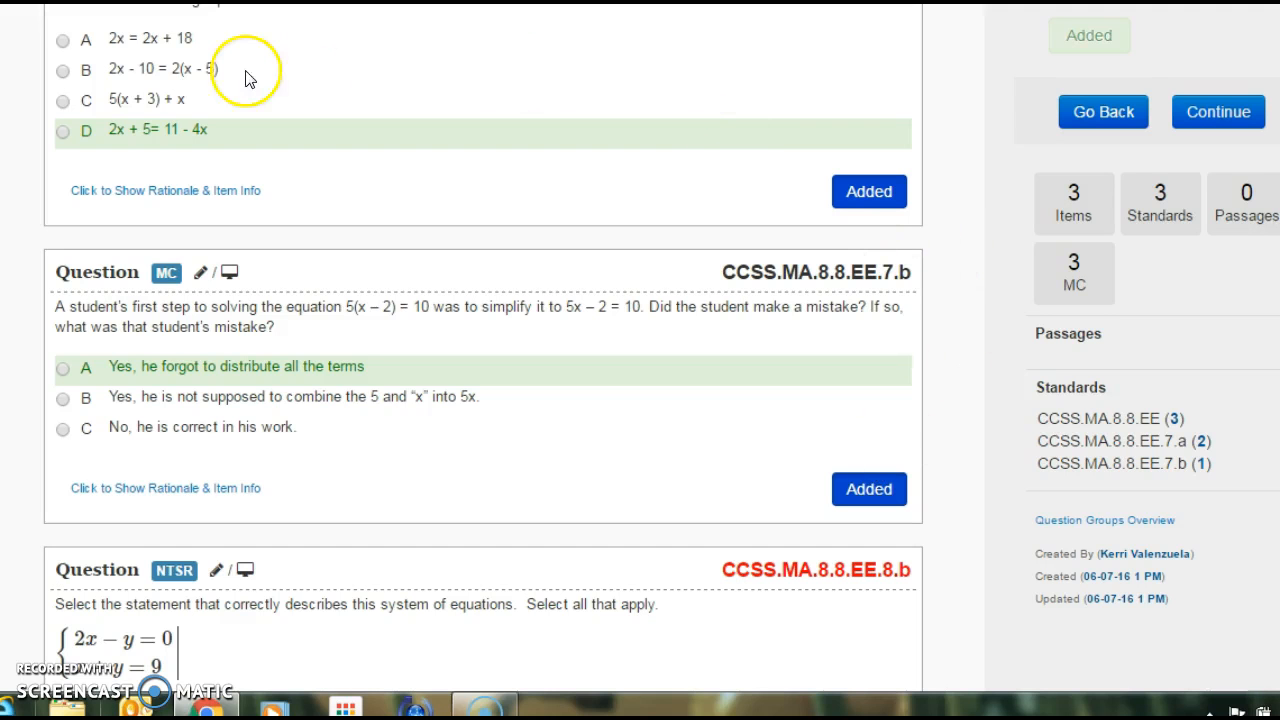
- Continue to the question review and shuffle the answer choices for all questions in the quiz
scroll(640, 360, up, 10)
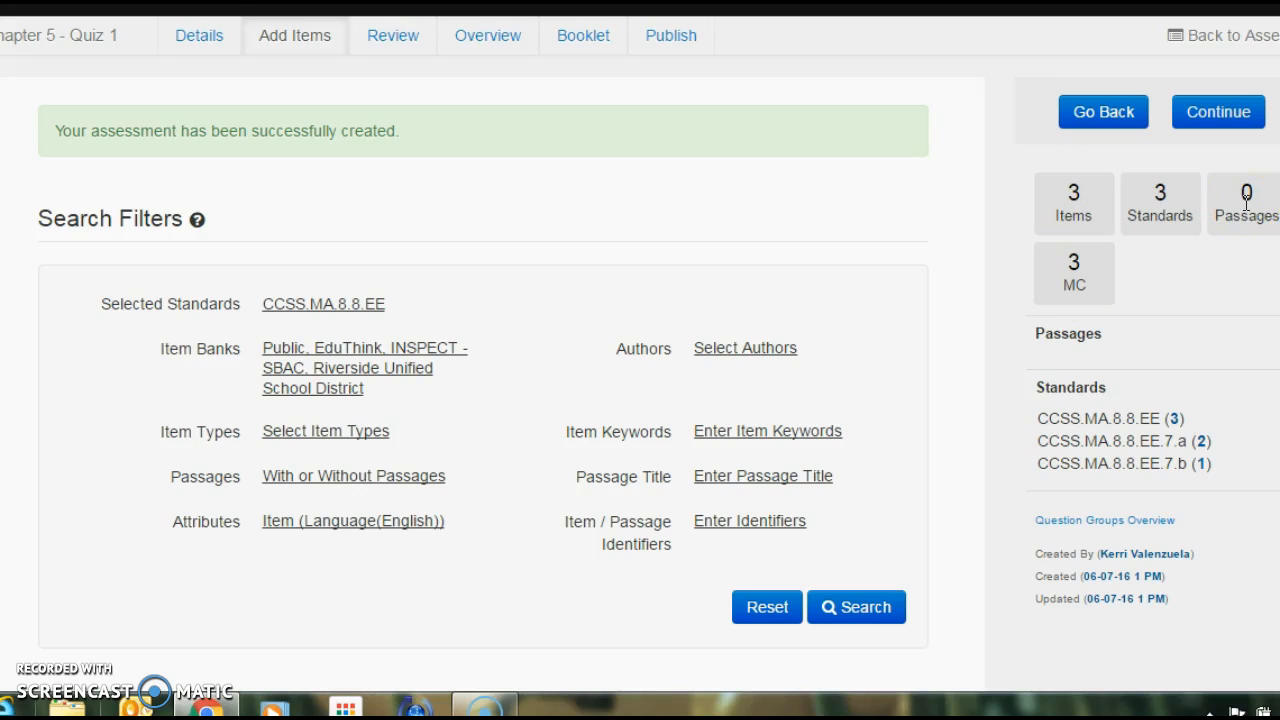
click(1208, 115)
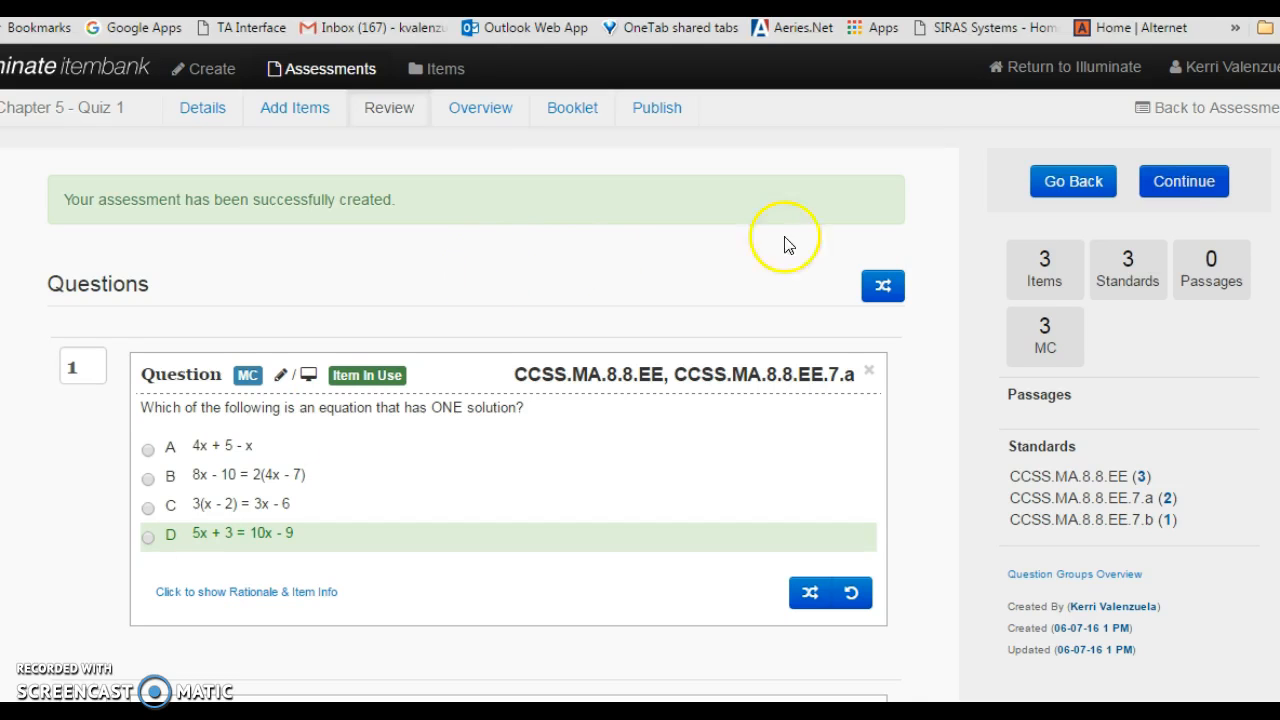
scroll(480, 400, down, 5)
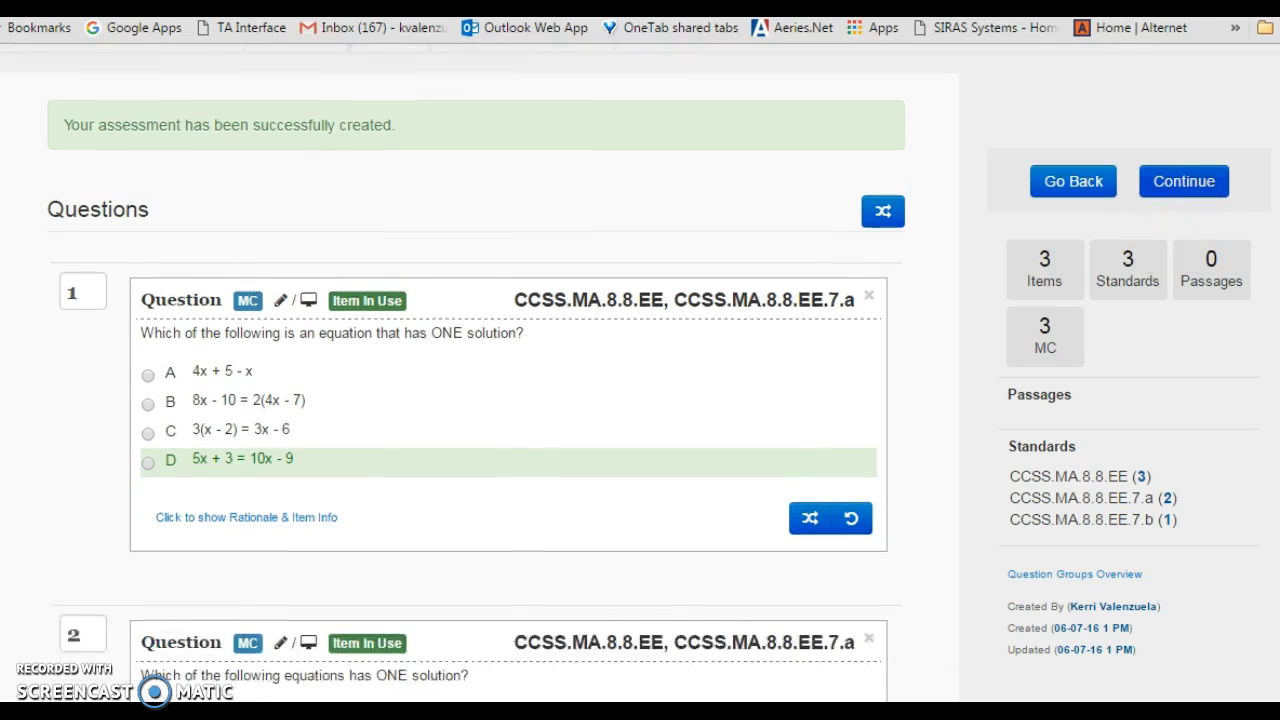
scroll(480, 400, down, 3)
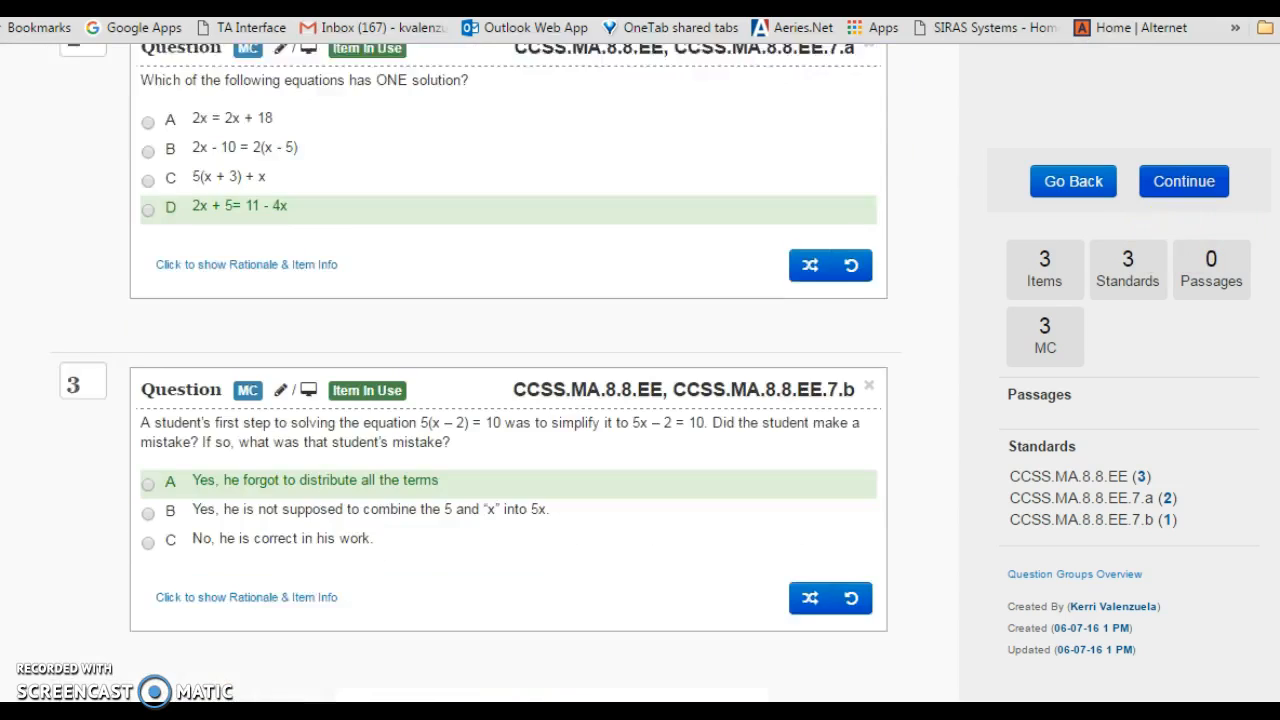
scroll(480, 400, up, 4)
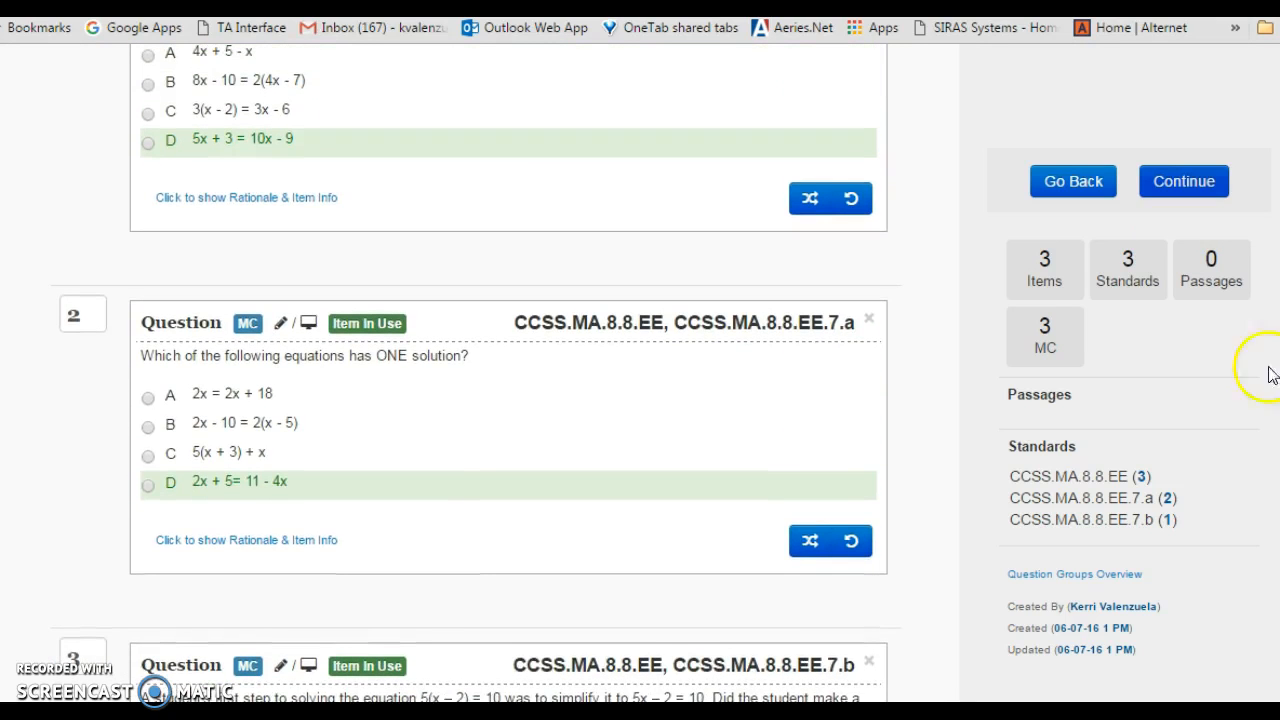
click(806, 544)
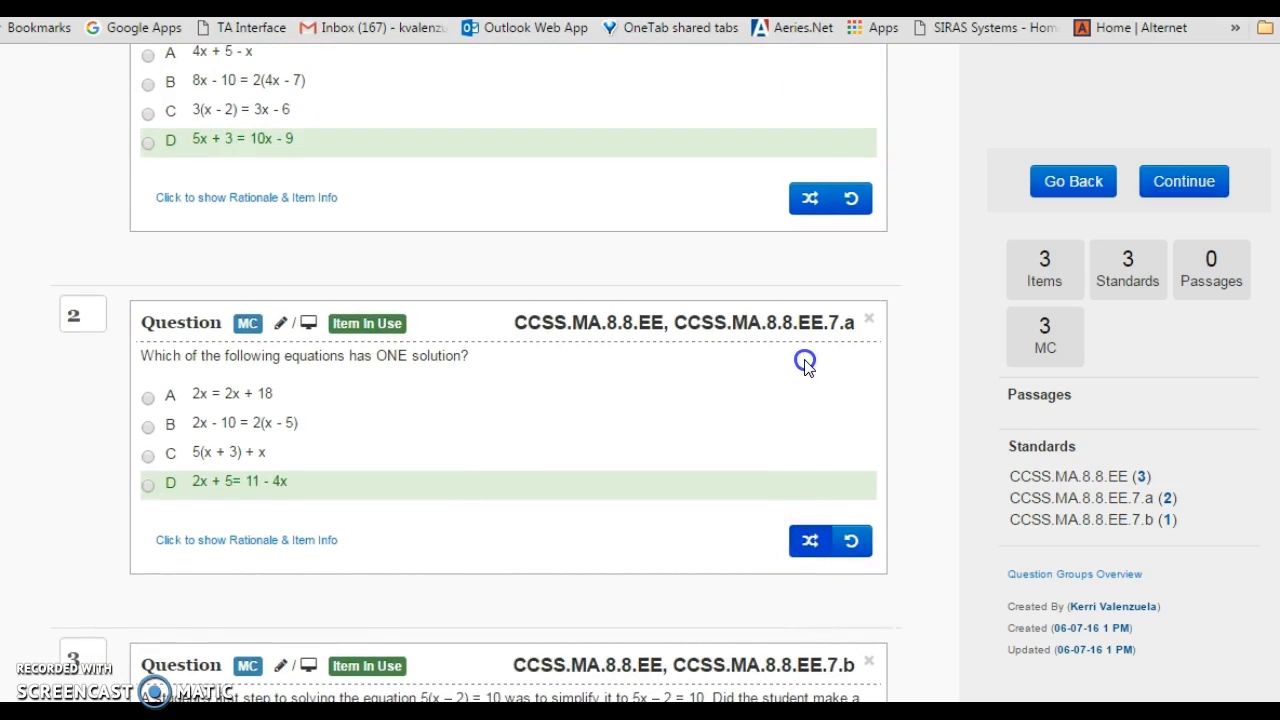
scroll(476, 376, up, 3)
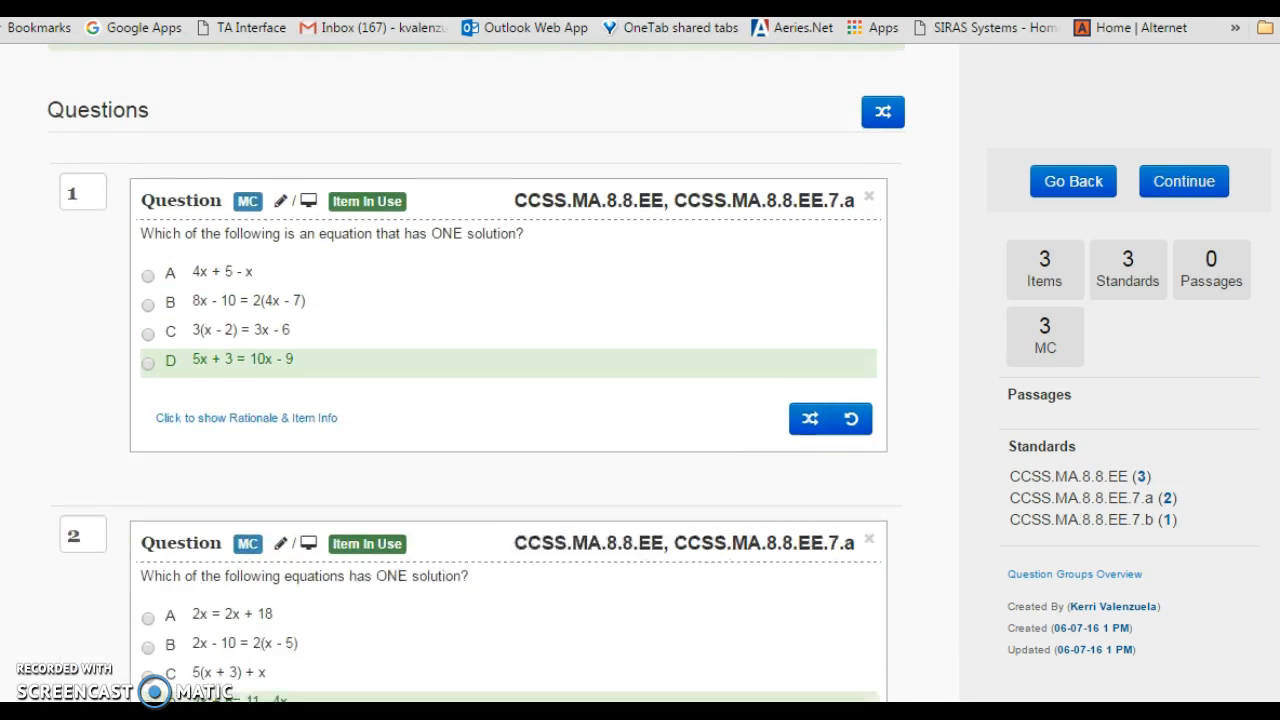
click(886, 133)
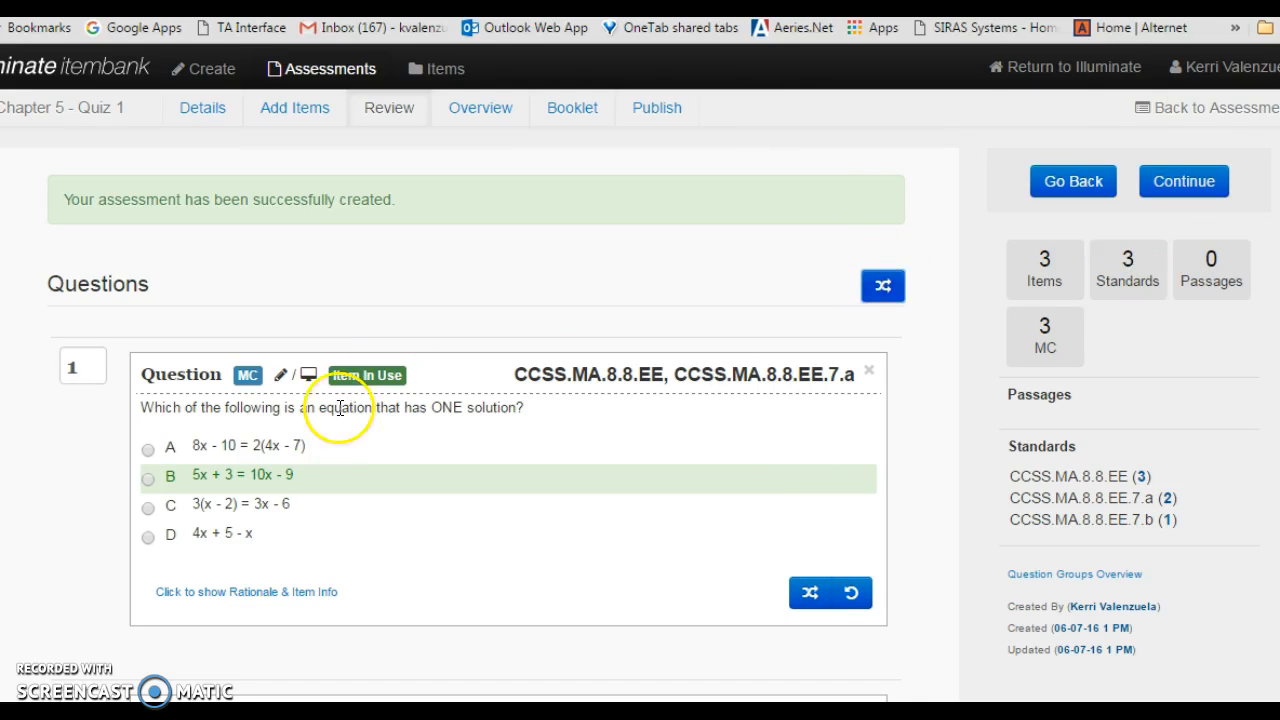
- Move the question "Which of the following is an equation" to third place in the questions overview
click(473, 116)
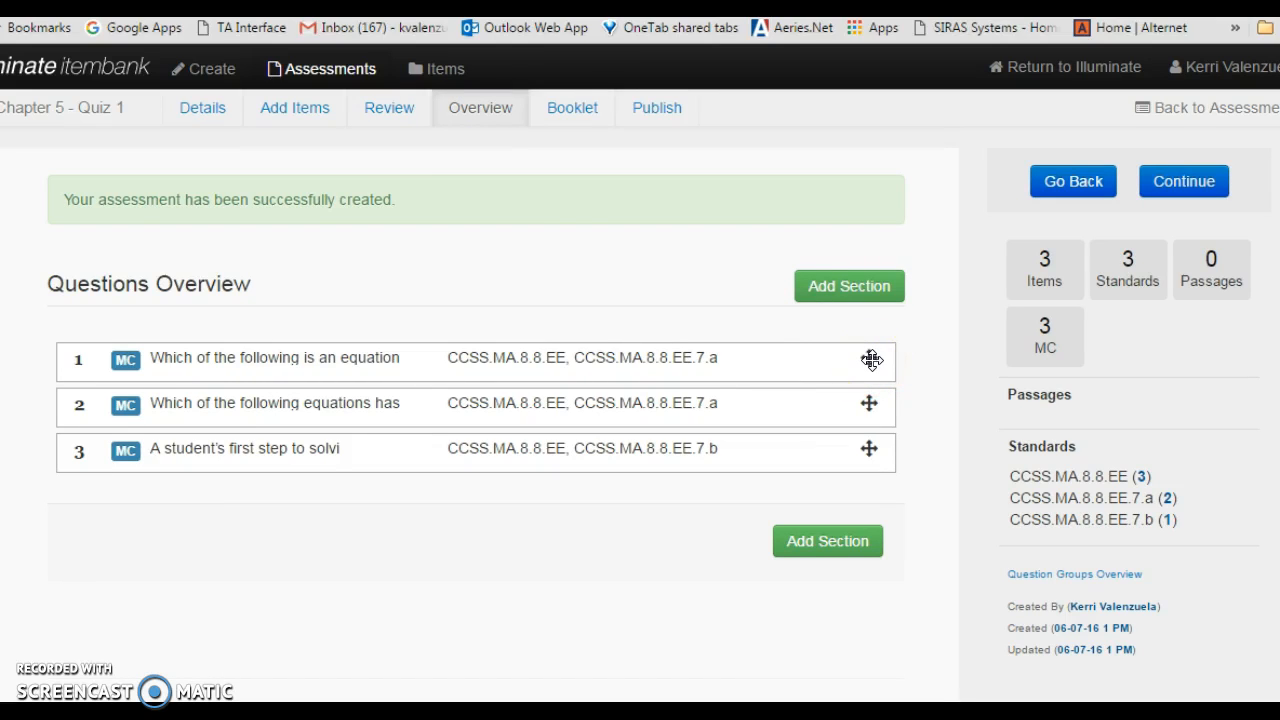
drag(872, 361, 875, 450)
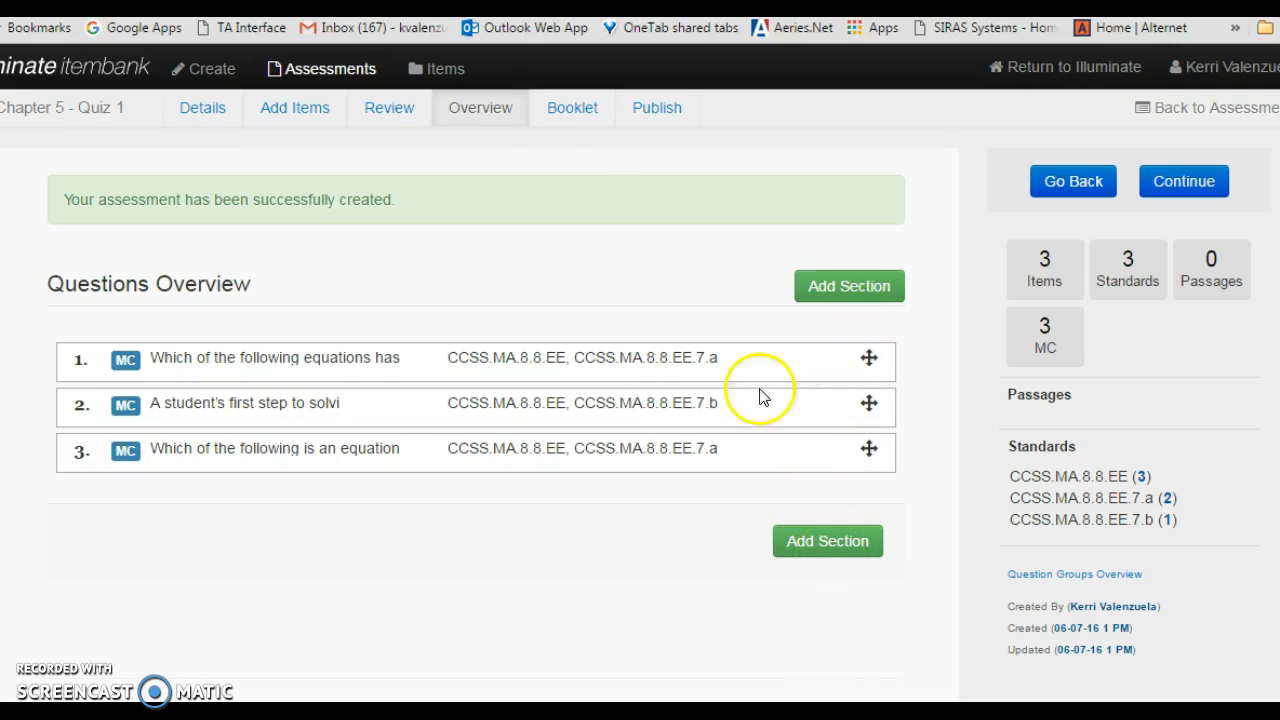
- Examine the booklet's print options and the available PDF templates
click(575, 112)
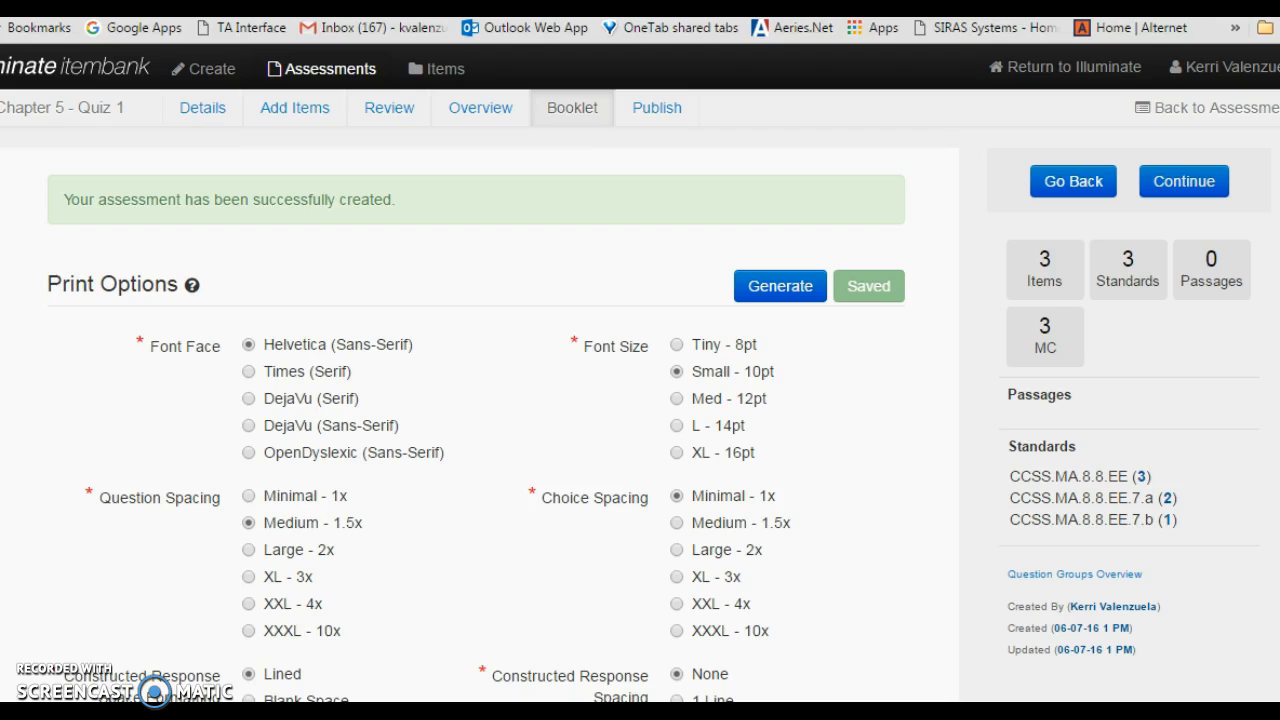
scroll(640, 374, down, 1)
scroll(465, 374, down, 3)
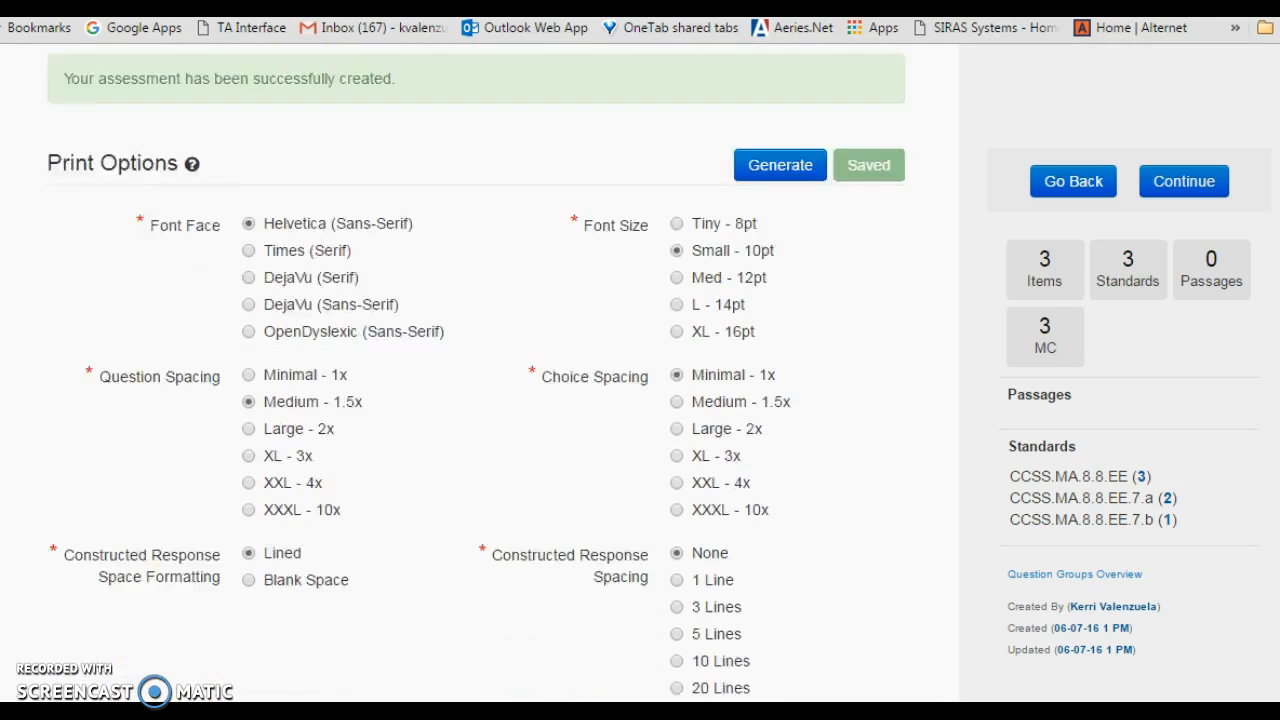
scroll(477, 374, down, 5)
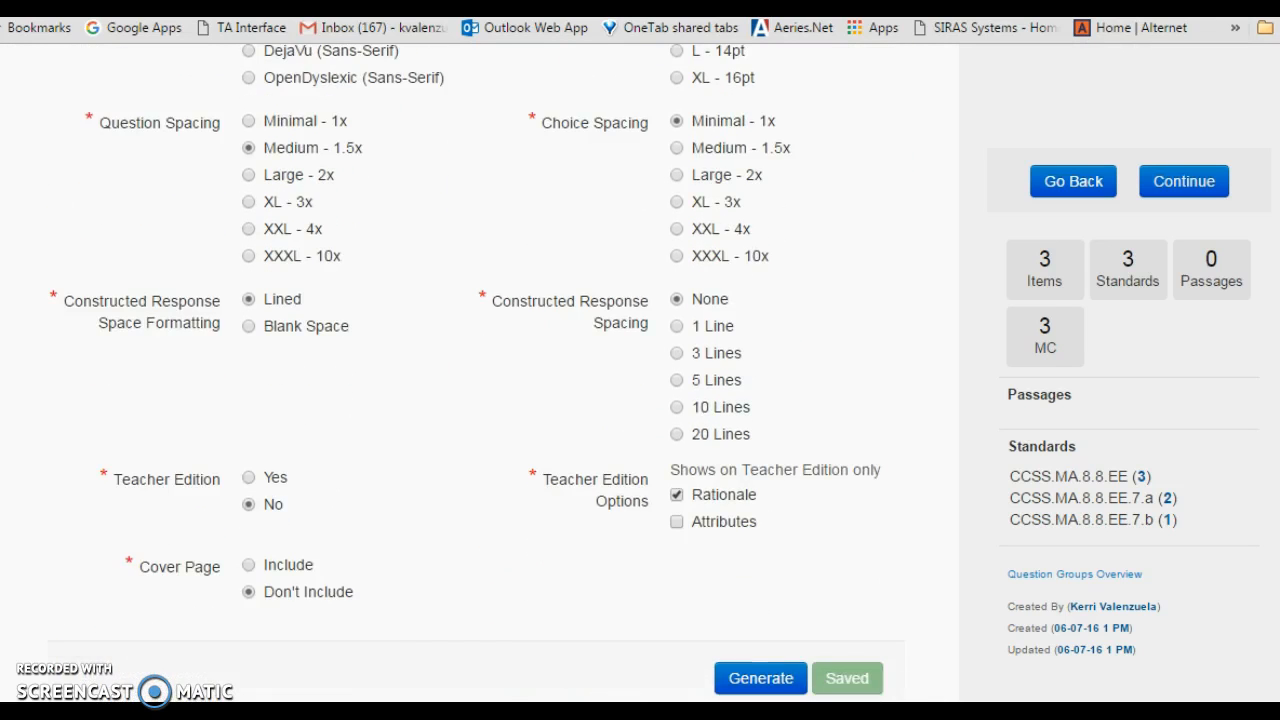
scroll(477, 374, down, 5)
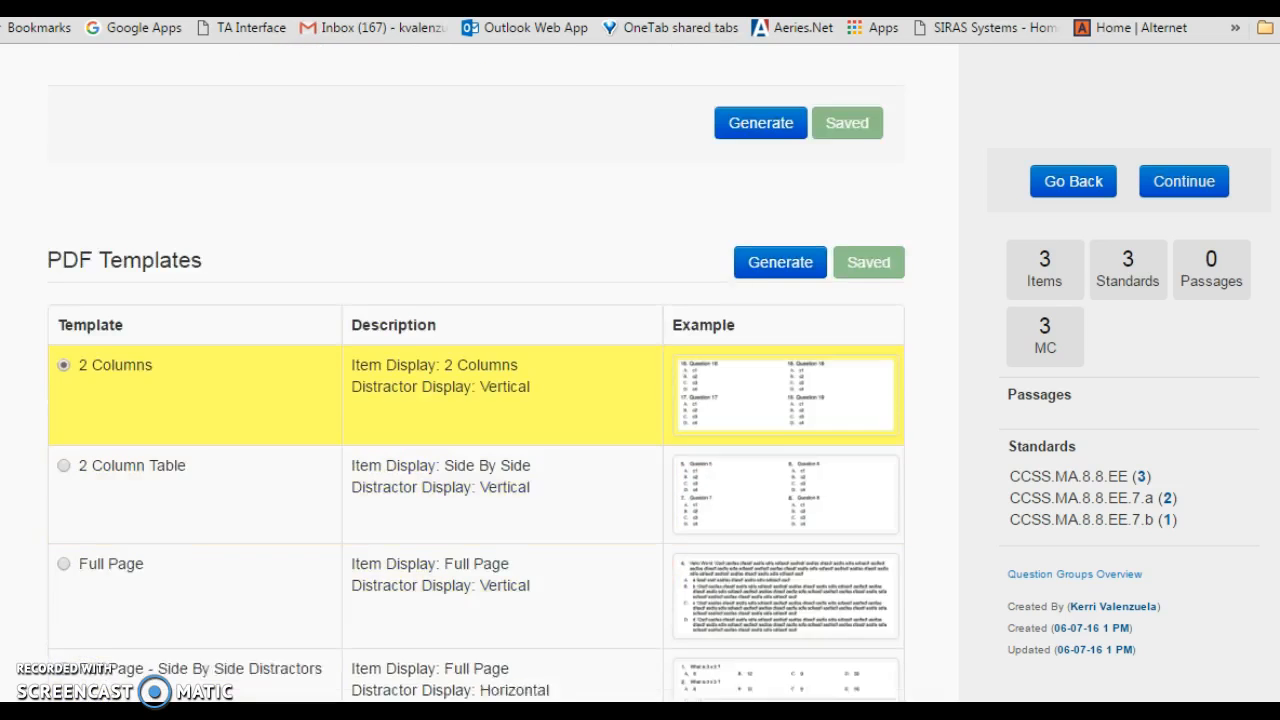
scroll(477, 374, down, 1)
scroll(477, 374, up, 9)
scroll(477, 374, up, 5)
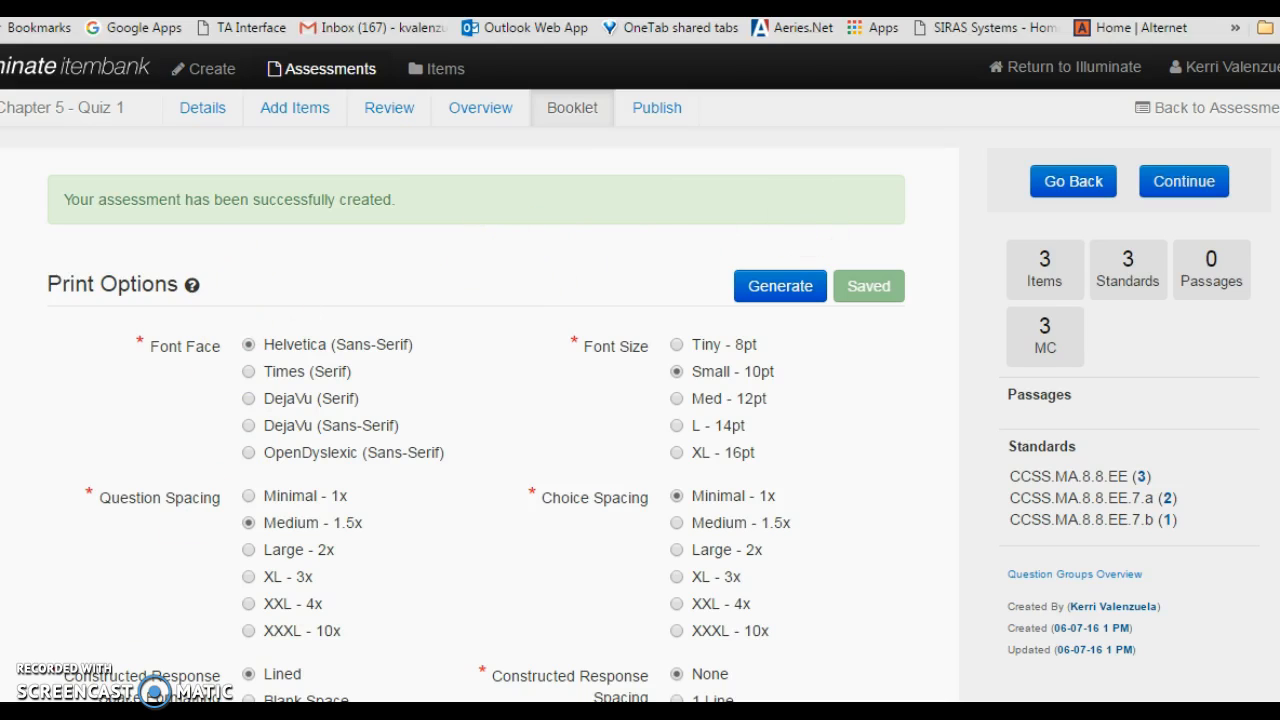
- Generate the quiz booklet PDF, look over its questions and close the document
click(778, 286)
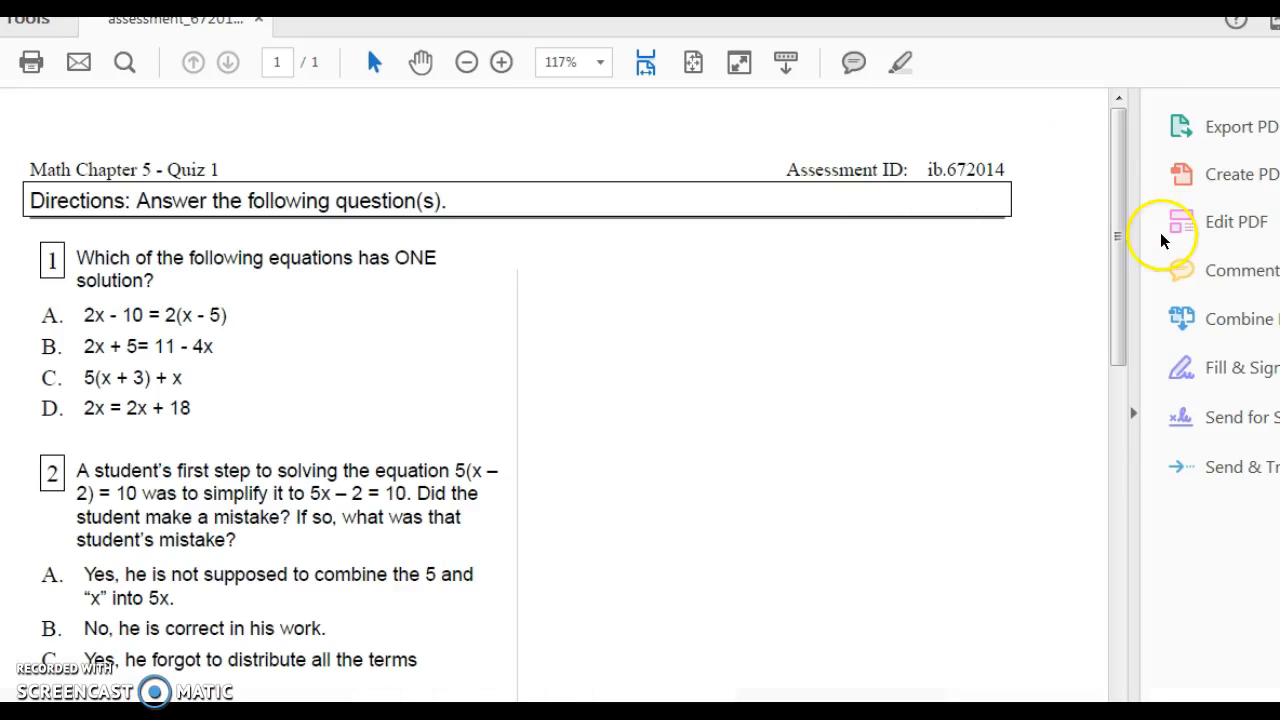
drag(1120, 206, 1106, 180)
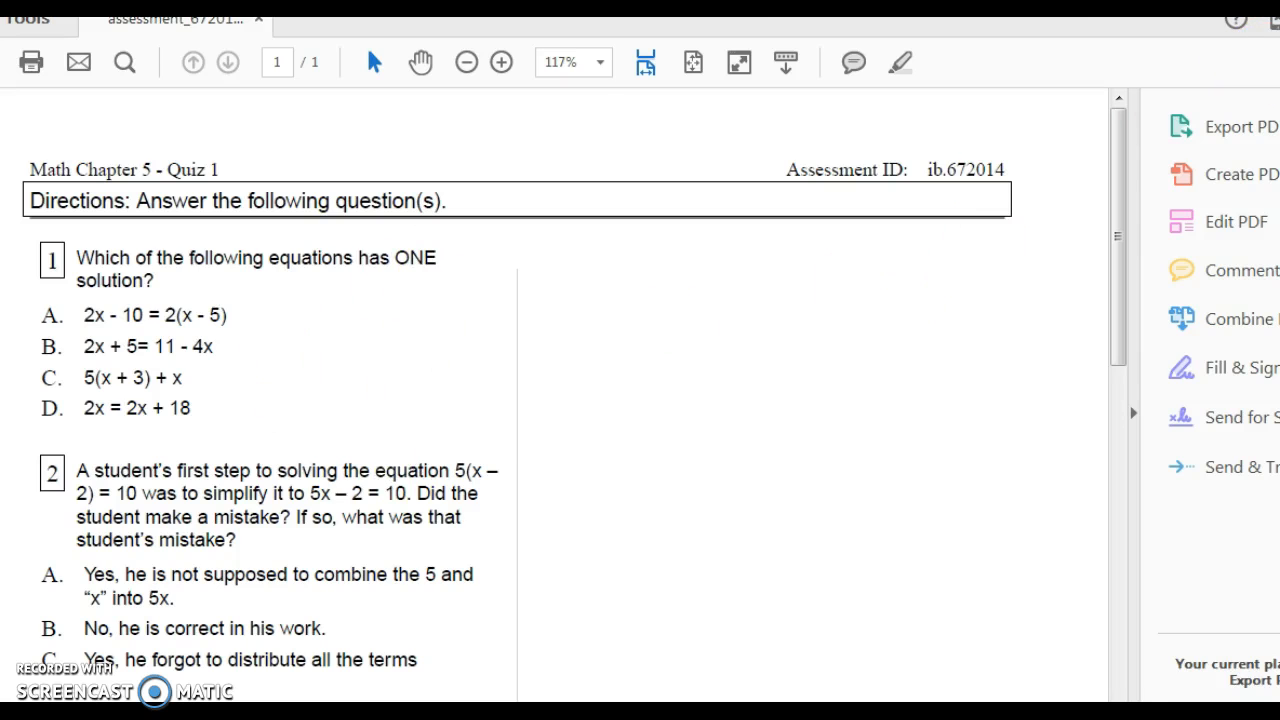
click(1270, 8)
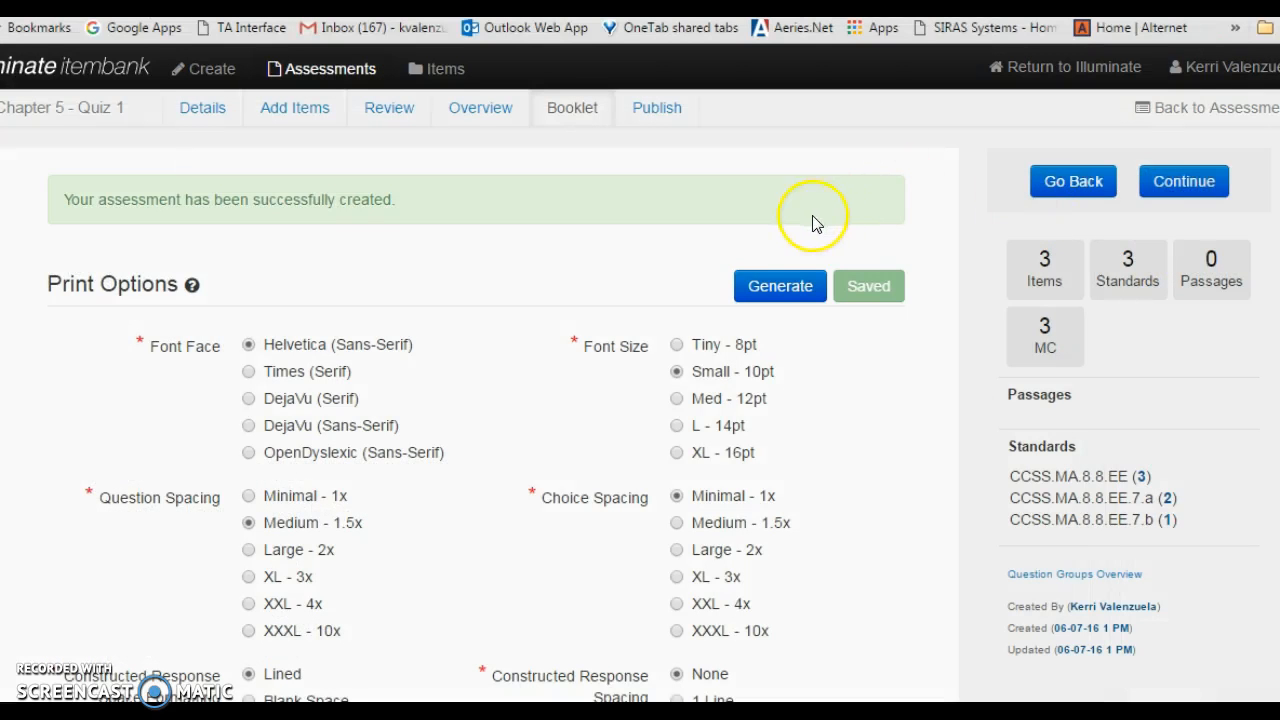